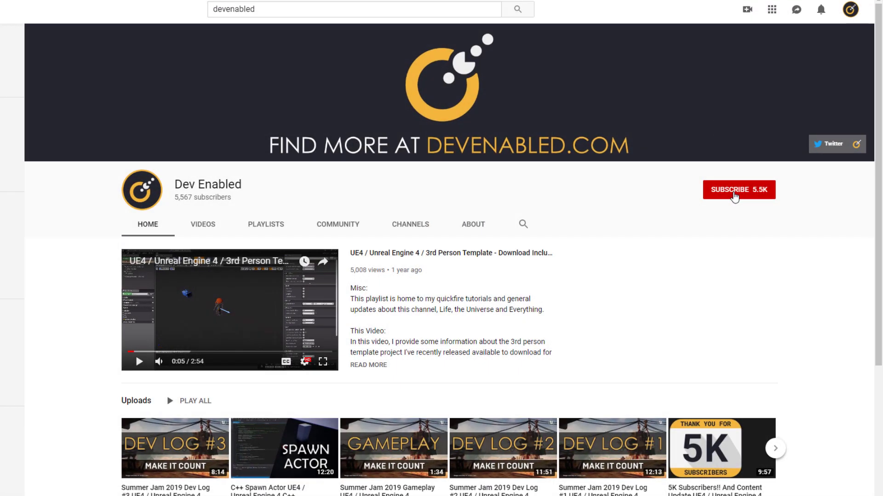
Step: Subscribe to the tutorial channel and set its bell to All notifications
click(734, 193)
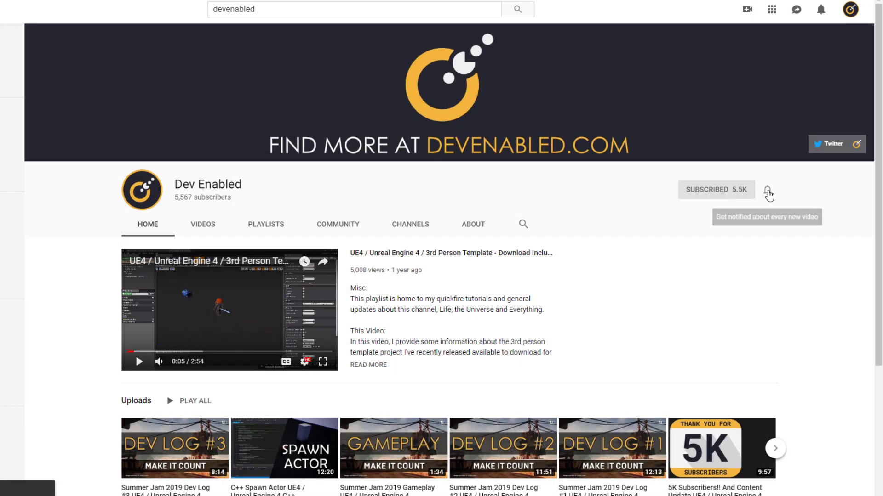
click(768, 193)
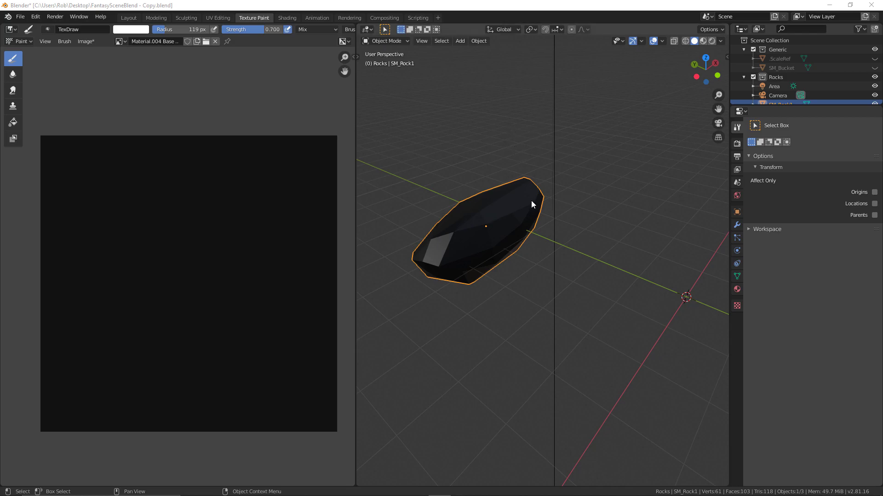
Step: Orbit around SM_Rock1 and switch the viewport to Material Preview shading
middle_drag(493, 199, 418, 169)
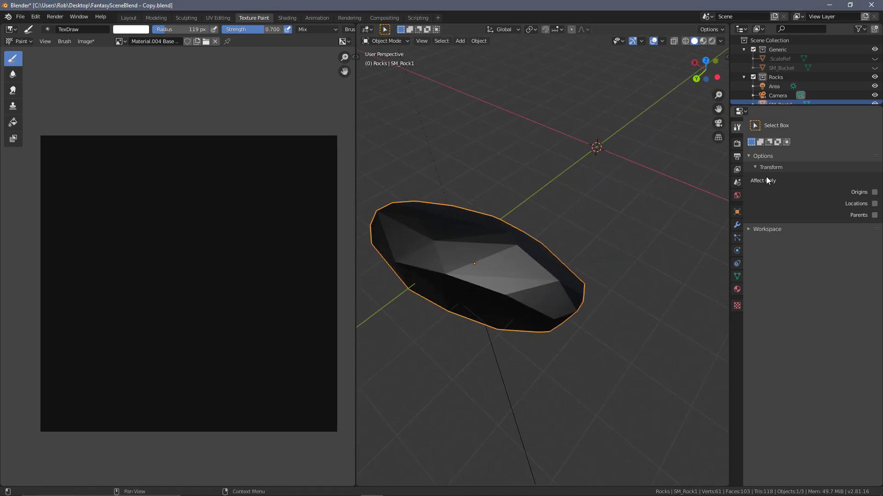
middle_drag(490, 235, 565, 216)
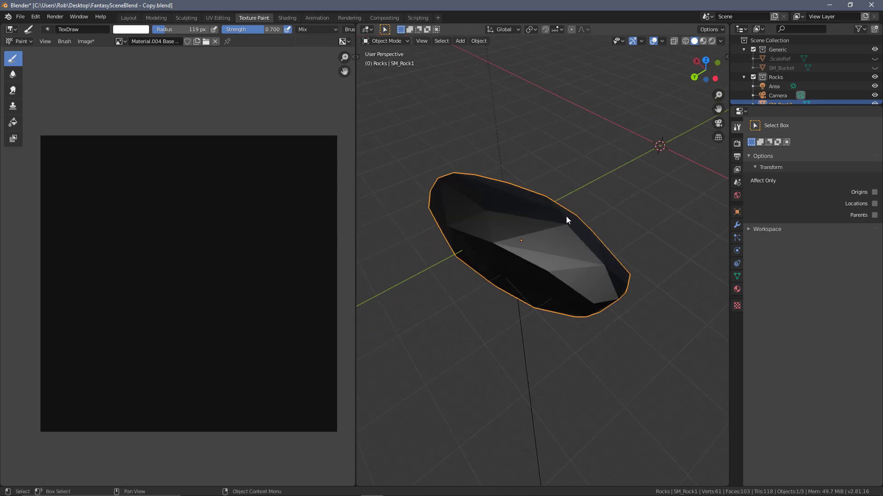
middle_drag(603, 189, 512, 202)
key(z)
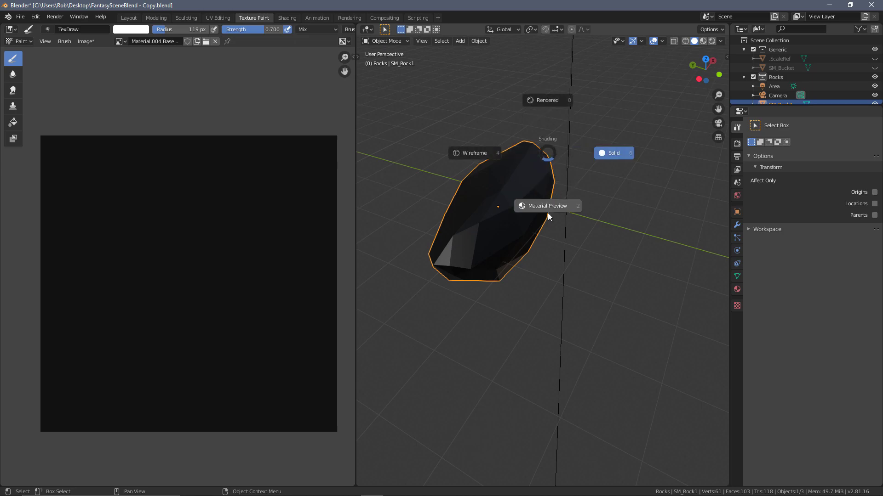
click(551, 196)
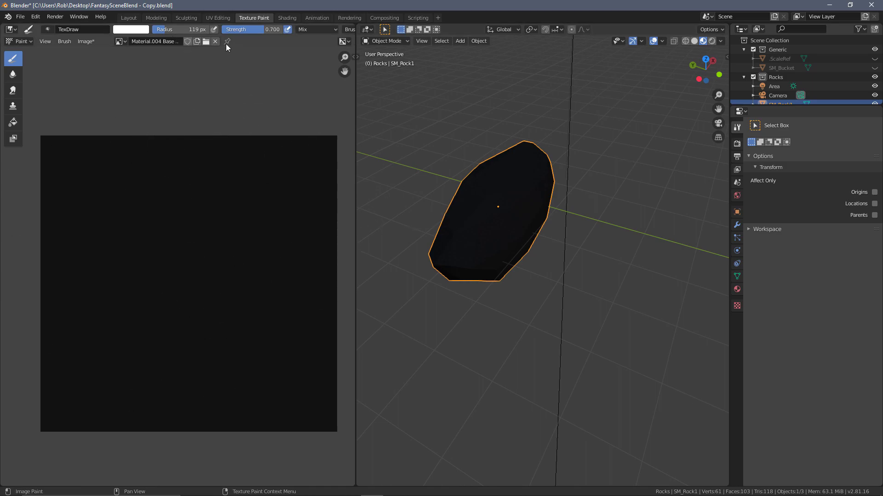
Step: Put SM_Rock1 in Edit Mode and orbit to inspect its mesh from several angles
key(Tab)
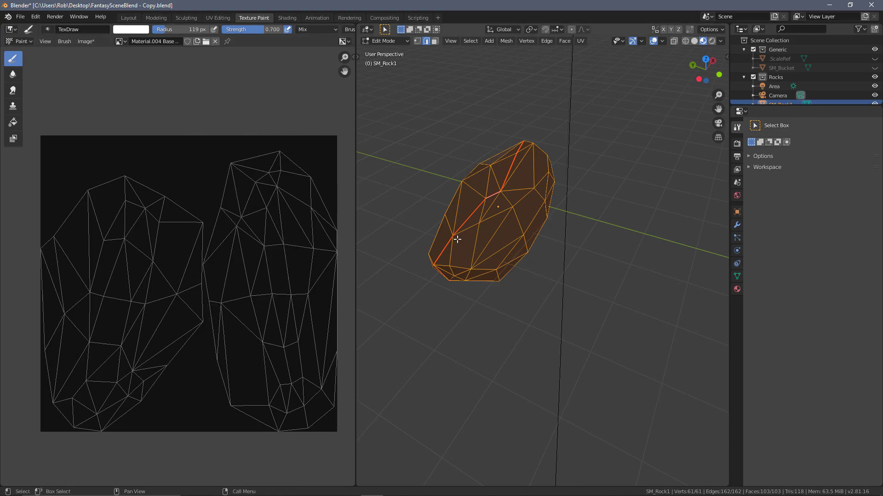
middle_drag(458, 240, 519, 175)
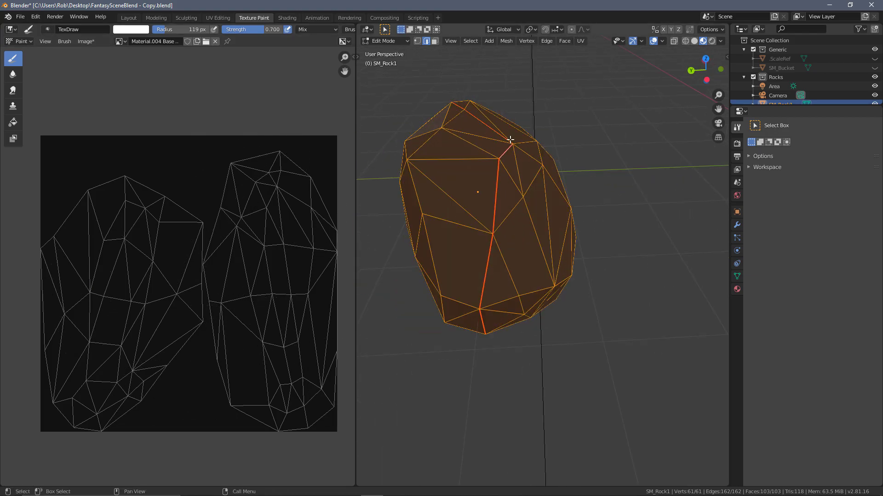
middle_drag(479, 304, 480, 205)
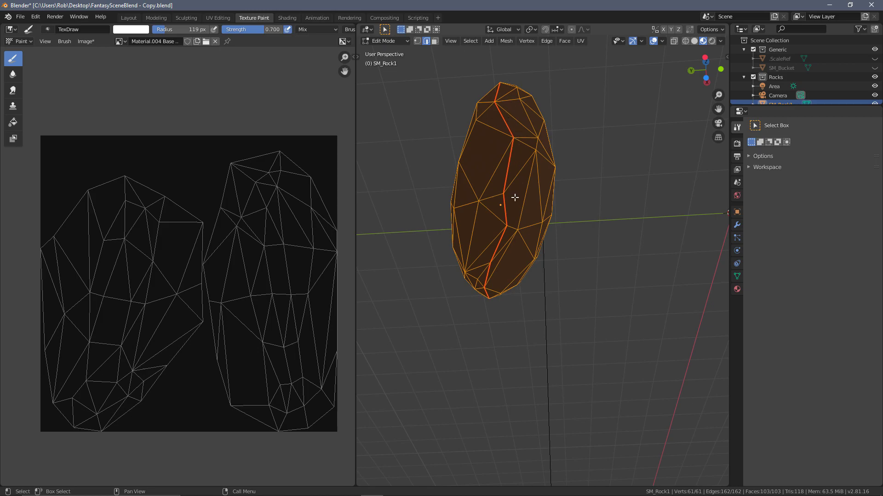
middle_drag(544, 181, 529, 129)
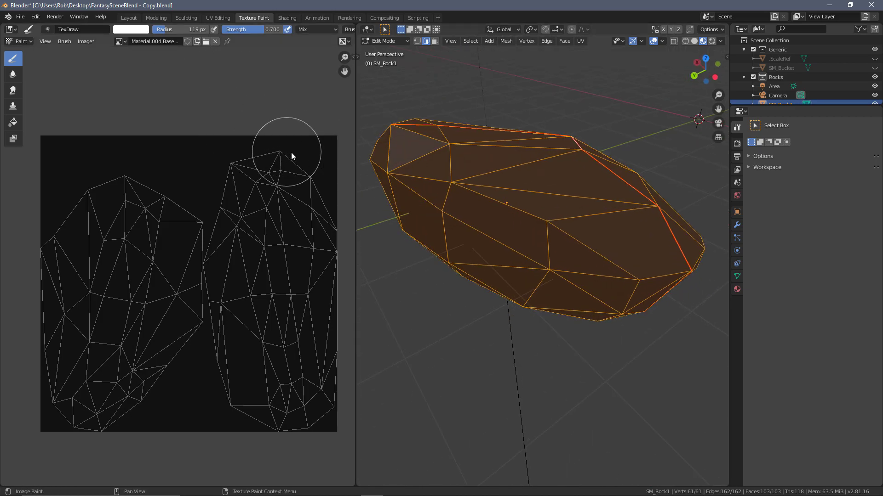
middle_drag(364, 135, 426, 130)
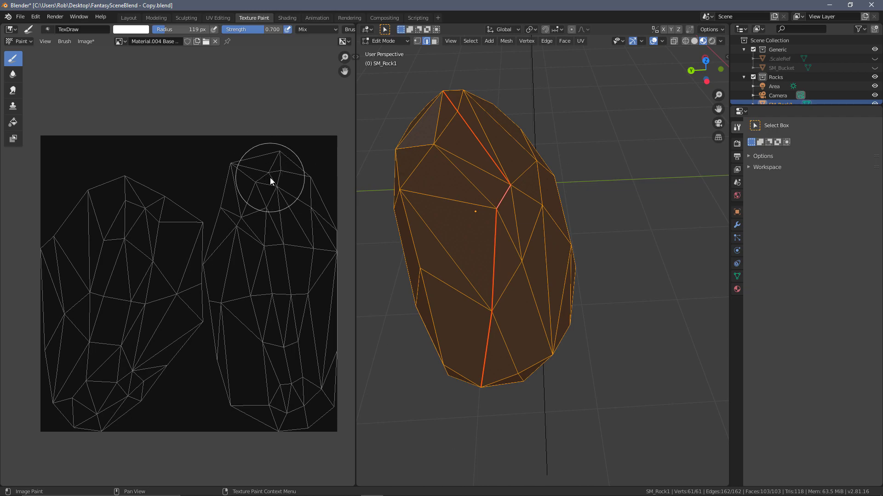
Step: Shrink the brush to 69 px and paint two white strokes down the right UV island
key(bracketleft)
key(bracketleft)
key(bracketleft)
key(bracketleft)
key(bracketleft)
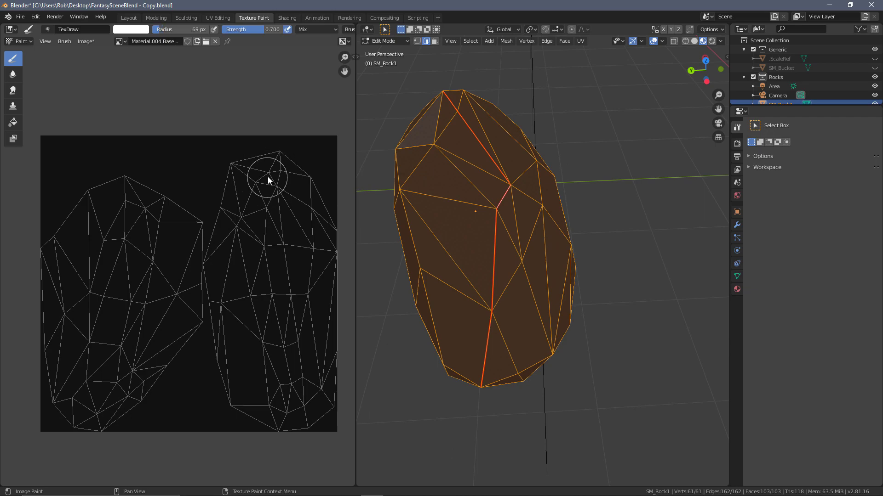
drag(274, 171, 271, 174)
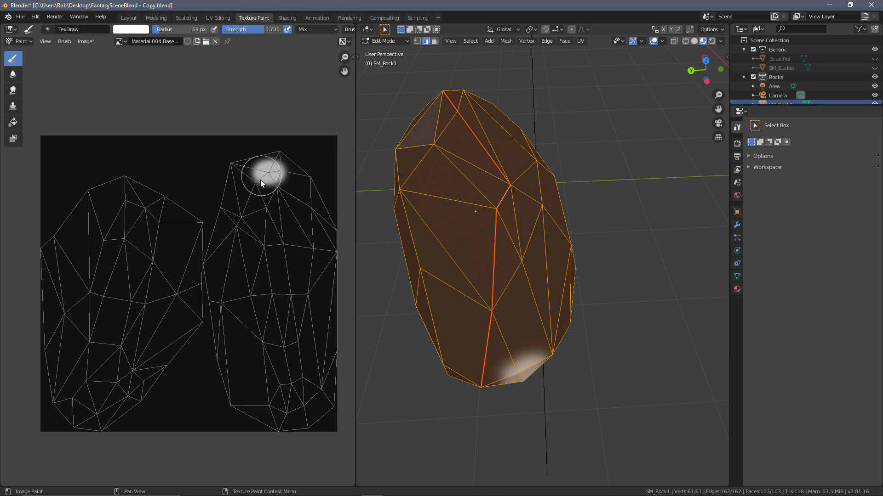
drag(257, 207, 260, 319)
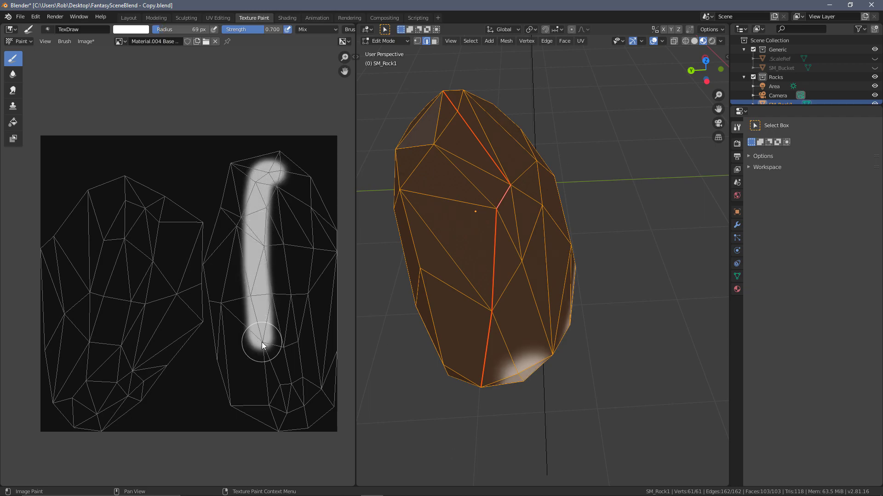
middle_drag(544, 351, 538, 248)
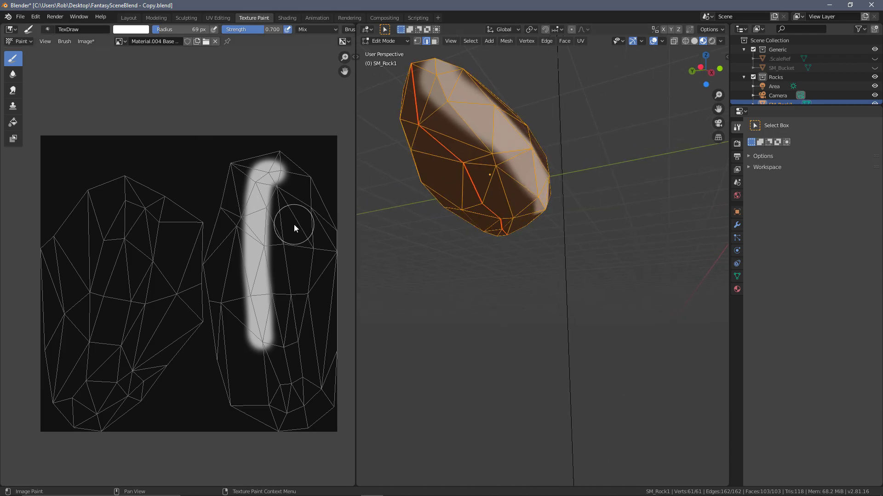
drag(294, 225, 297, 310)
Step: Extend and join the white strokes, then box-select a small region of the rock's faces
middle_drag(420, 237, 377, 244)
drag(293, 257, 272, 309)
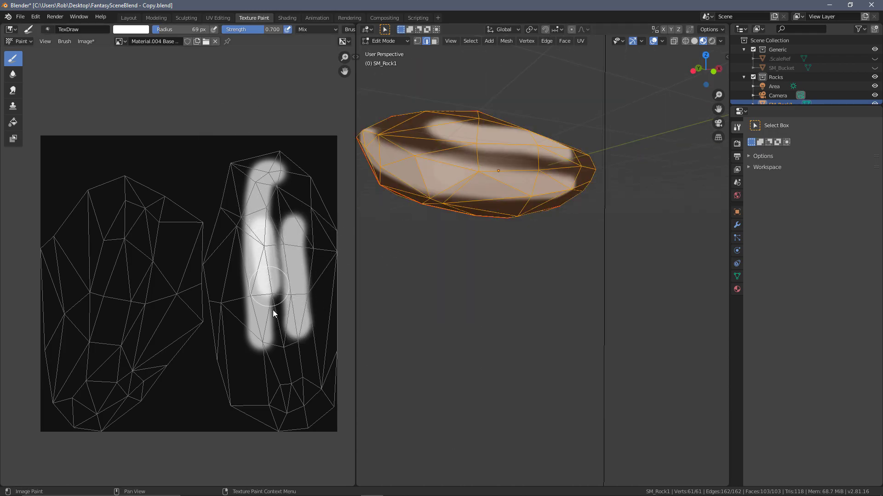
mouse_move(303, 199)
mouse_down()
mouse_move(288, 253)
mouse_move(277, 224)
mouse_up()
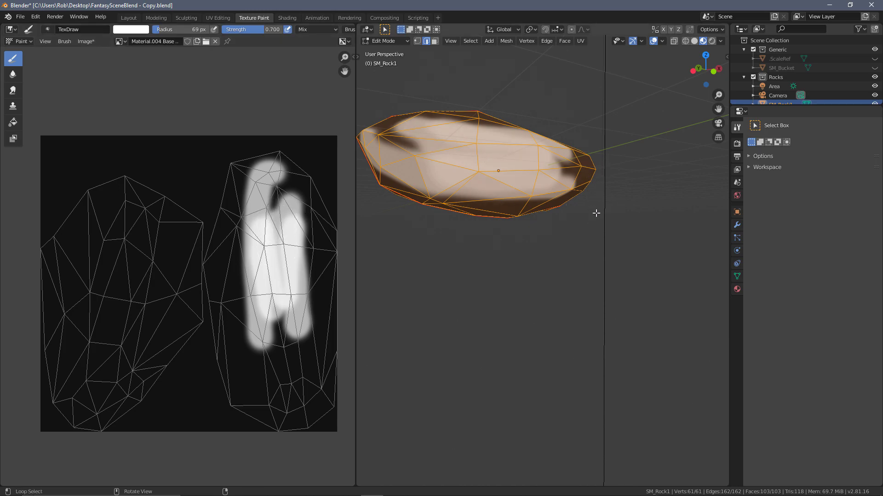
middle_drag(596, 213, 491, 176)
drag(469, 185, 483, 222)
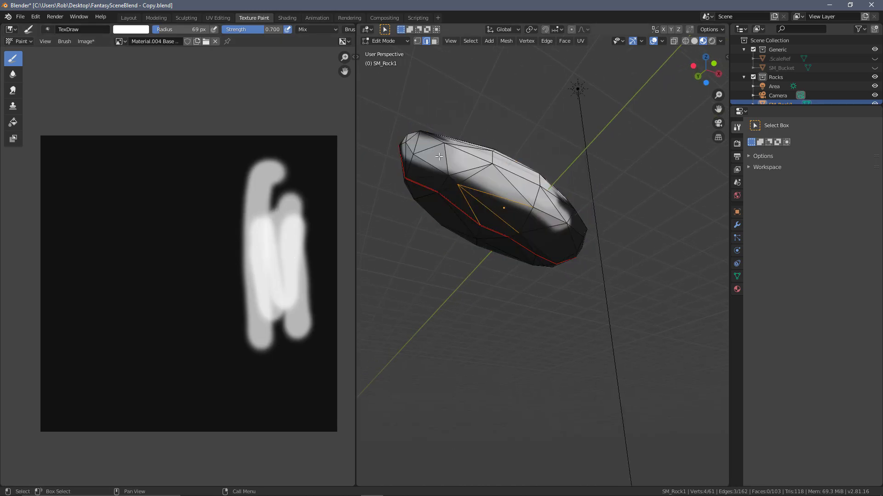
Step: Switch to Texture Paint mode and paint white over the rock's surface and black right tip
click(385, 41)
click(386, 102)
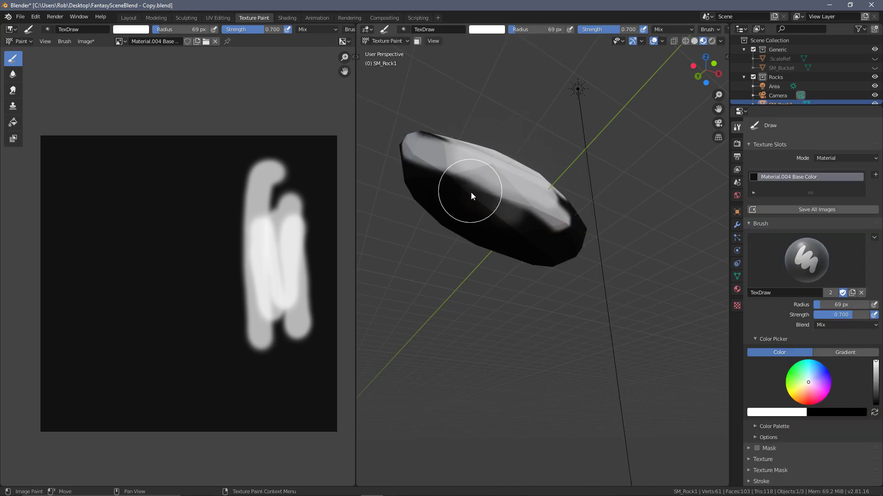
mouse_move(471, 192)
mouse_down()
mouse_move(505, 203)
mouse_move(535, 221)
mouse_move(473, 191)
mouse_move(539, 233)
mouse_move(421, 163)
mouse_move(550, 255)
mouse_move(493, 241)
mouse_move(414, 182)
mouse_move(525, 254)
mouse_up()
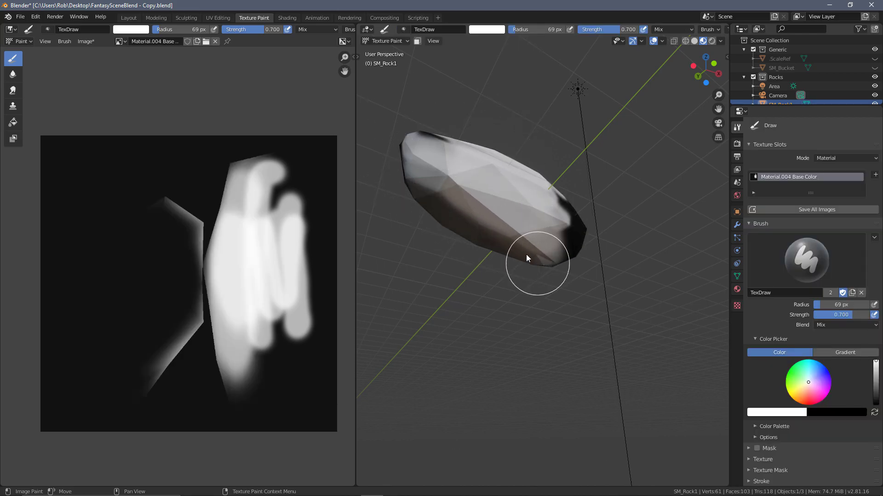
middle_drag(593, 206, 622, 210)
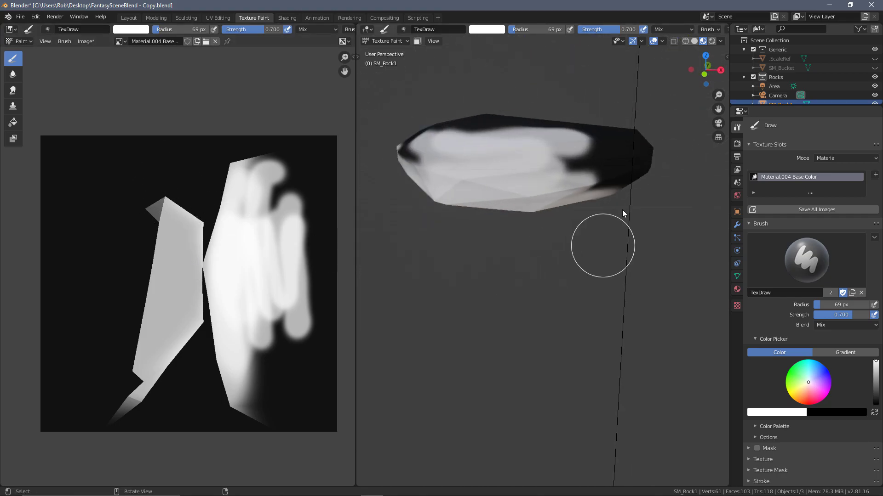
mouse_move(597, 156)
mouse_down()
mouse_move(614, 164)
mouse_move(592, 169)
mouse_move(632, 156)
mouse_up()
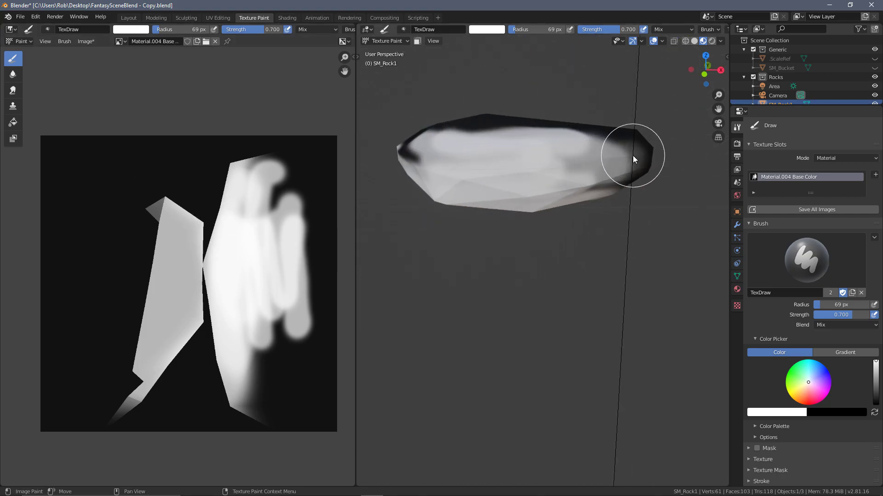
middle_drag(632, 155, 635, 157)
Step: Brighten the rock's top surface with white paint and return to Edit Mode
mouse_move(634, 158)
mouse_down()
mouse_move(624, 140)
mouse_move(636, 143)
mouse_up()
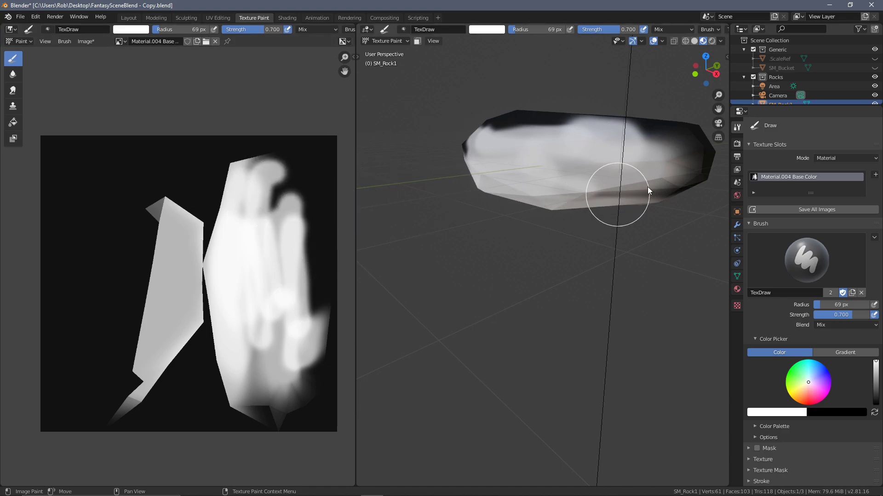
middle_drag(546, 132, 494, 185)
mouse_move(495, 185)
mouse_down()
mouse_move(640, 137)
mouse_move(639, 156)
mouse_up()
middle_drag(639, 156, 595, 142)
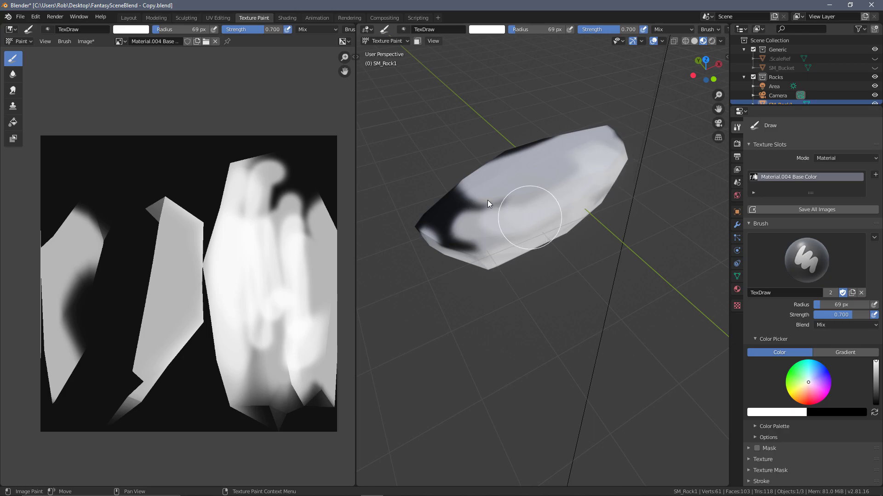
middle_drag(524, 214, 544, 192)
key(Tab)
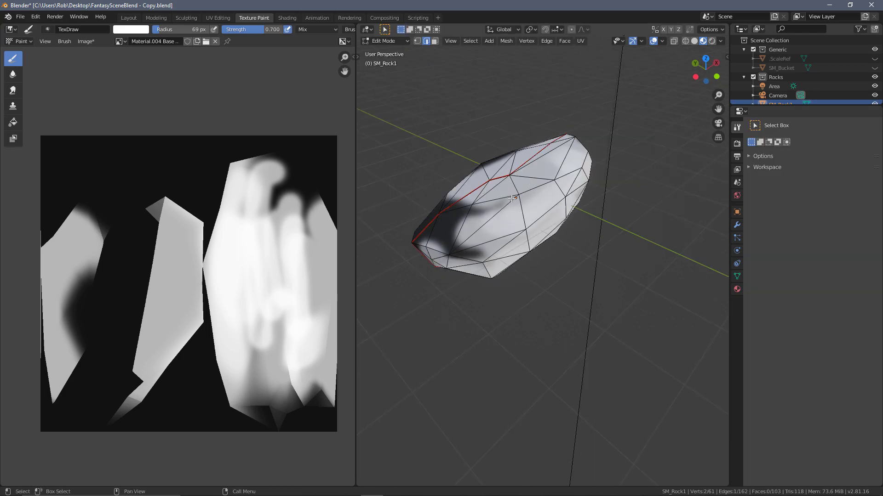
Step: Return to Object Mode and undo the paint strokes back to the unpainted rock
key(Tab)
middle_drag(460, 207, 484, 218)
key(ctrl+z)
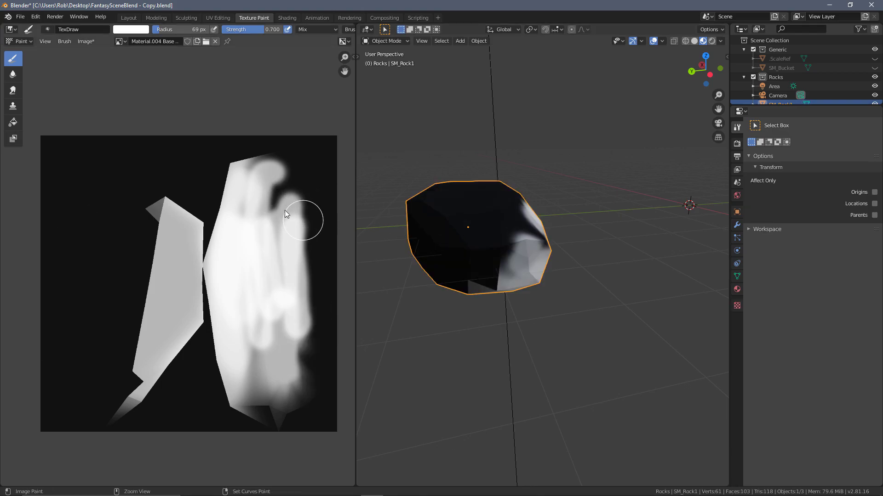
key(ctrl+z)
key(ctrl+z)
key(ctrl+z)
key(ctrl+z)
key(ctrl+z)
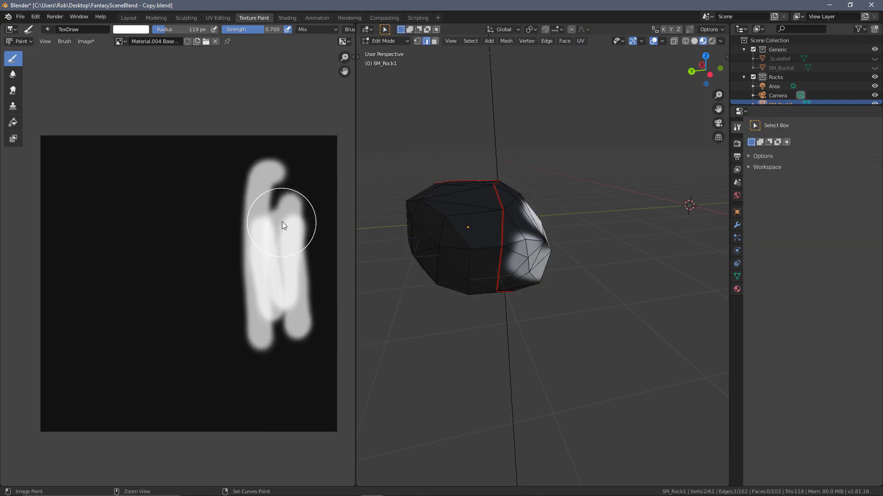
key(ctrl+z)
key(ctrl+z)
key(ctrl+z)
Step: Unwrap the rock with Smart UV Project, keeping Angle Limit 66
middle_drag(460, 198, 495, 183)
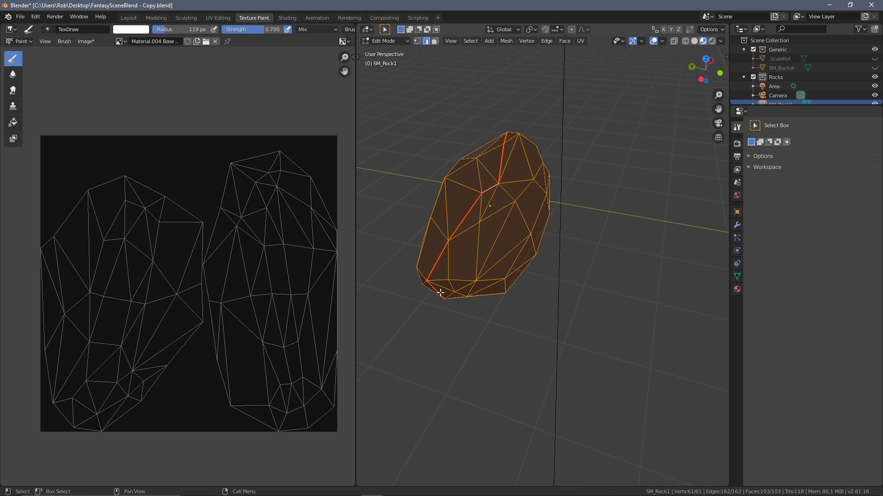
middle_drag(470, 285, 498, 150)
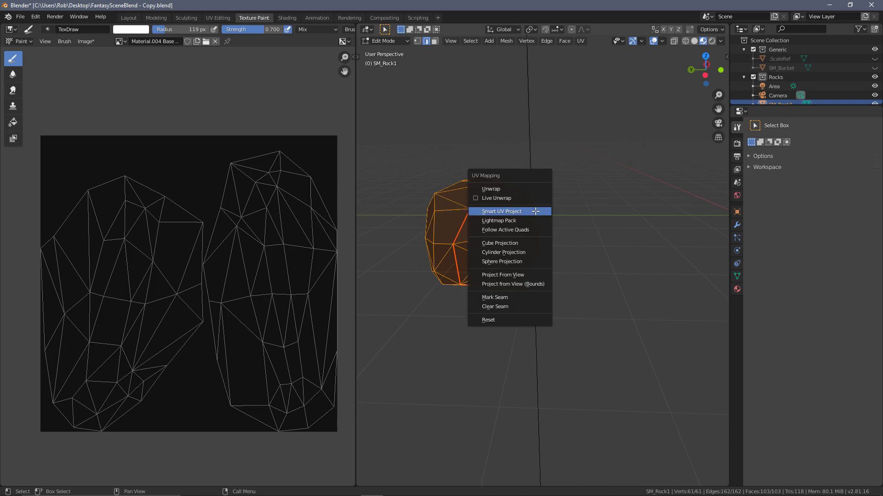
click(517, 210)
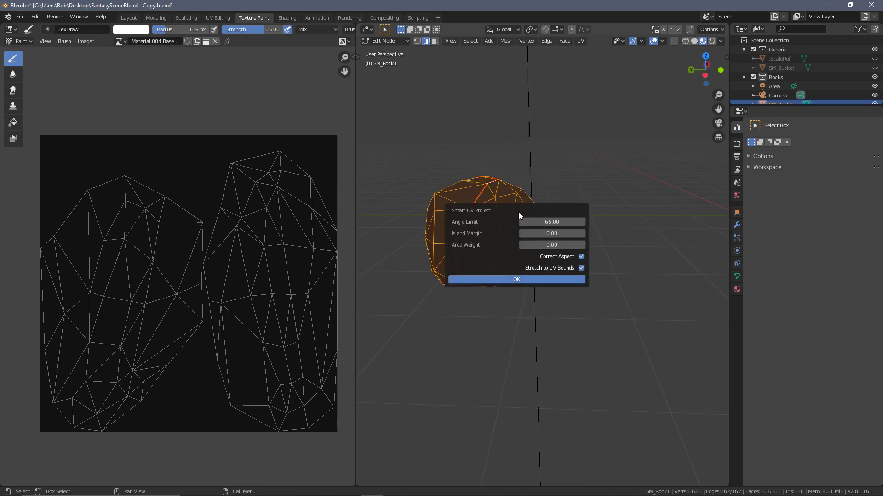
click(514, 280)
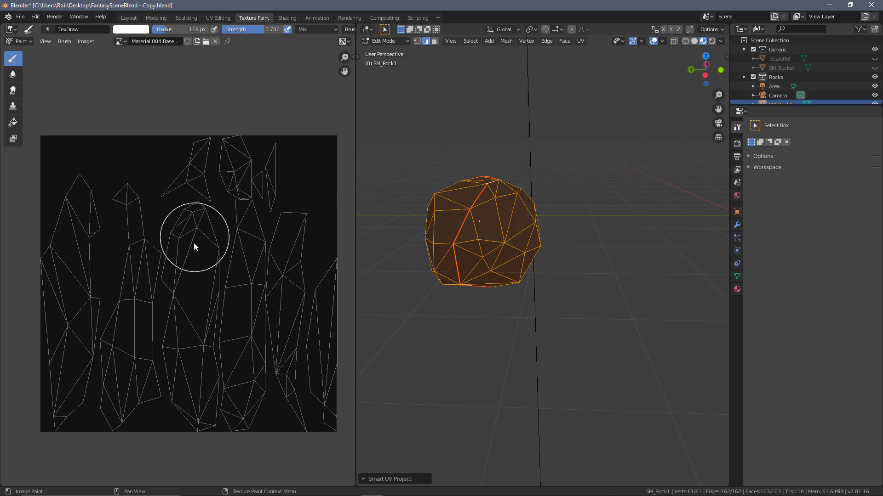
Step: Paint a white stroke down the left UV island and orbit to see it on the rock
mouse_move(75, 197)
mouse_down()
mouse_move(83, 253)
mouse_move(75, 322)
mouse_move(91, 253)
mouse_up()
middle_drag(460, 239, 515, 198)
mouse_move(91, 259)
mouse_down()
mouse_move(57, 377)
mouse_move(56, 418)
mouse_move(72, 315)
mouse_up()
middle_drag(504, 261, 472, 198)
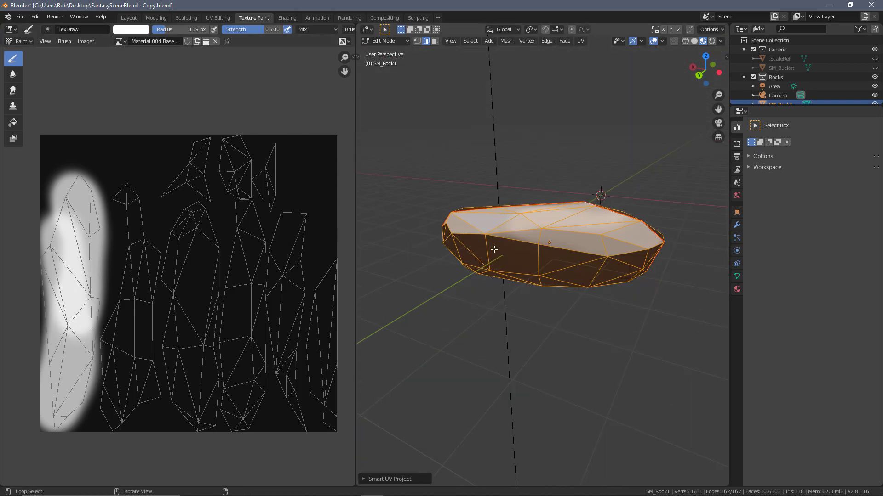
middle_drag(495, 259, 503, 153)
middle_drag(504, 235, 511, 313)
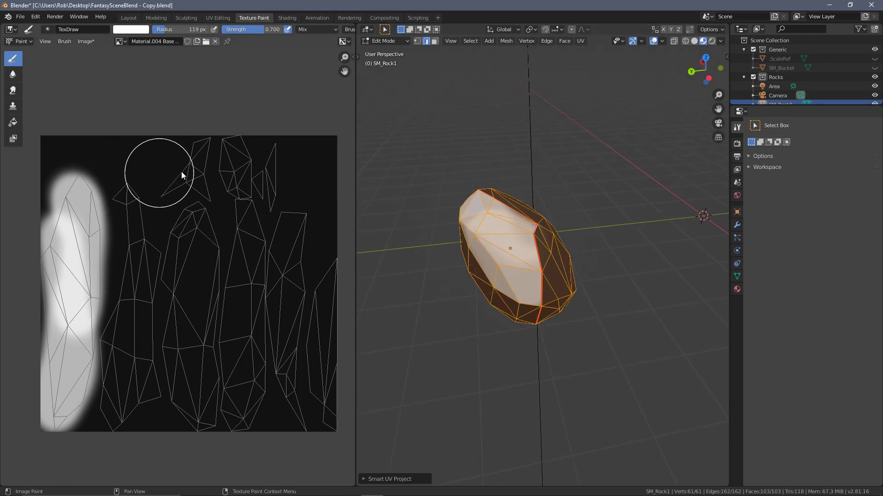
Step: Dab white paint near the texture's top edge and on another island, then inspect the rock
click(193, 149)
mouse_move(194, 149)
mouse_down()
mouse_move(172, 184)
mouse_move(190, 172)
mouse_move(205, 189)
mouse_up()
middle_drag(506, 207, 586, 181)
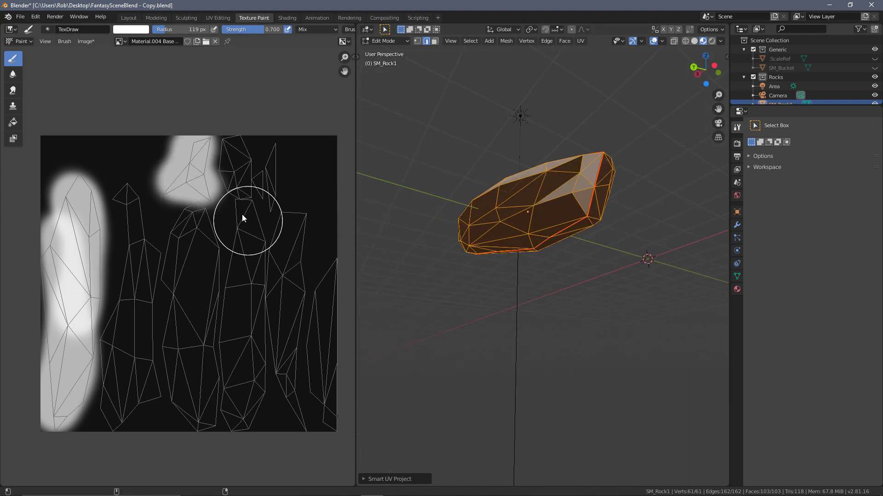
click(259, 181)
middle_drag(441, 193, 498, 189)
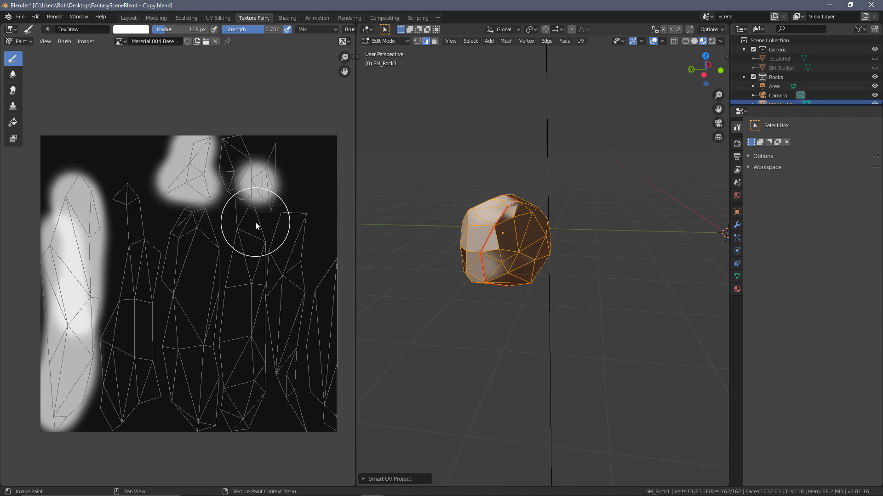
middle_drag(441, 221, 549, 228)
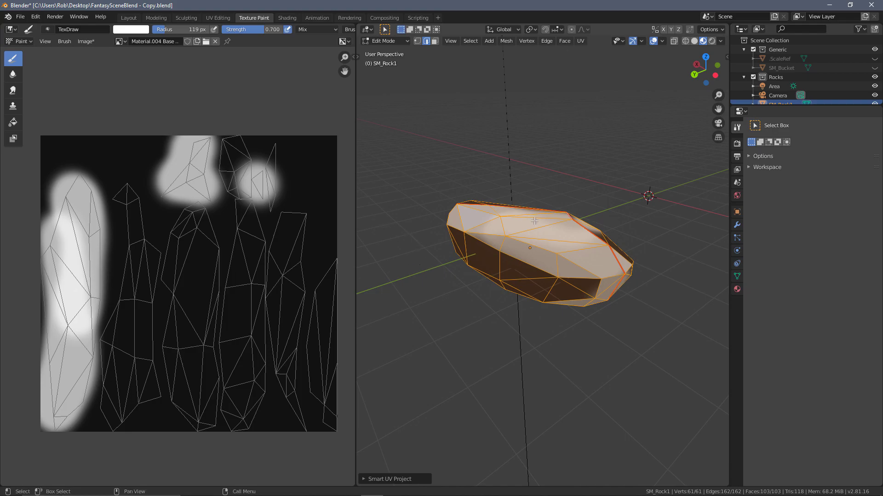
middle_drag(536, 235, 544, 224)
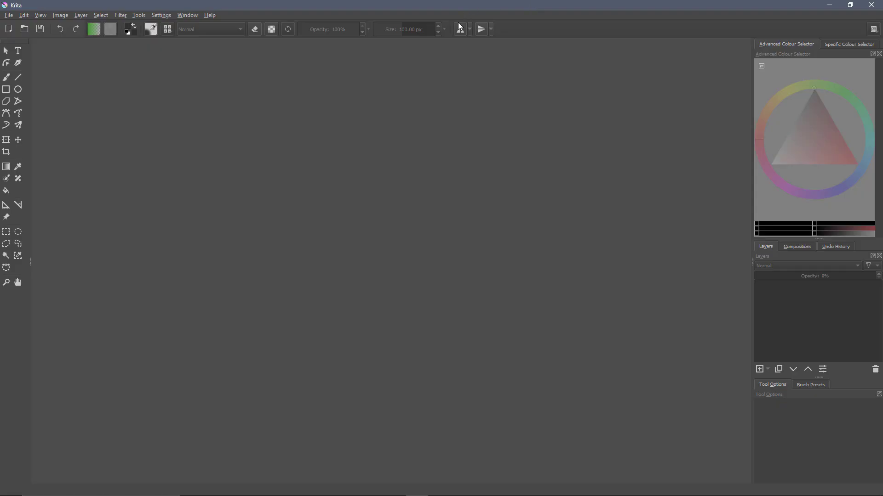
Step: Create a new 512×512 px RGB/Alpha document with Ctrl+N
key(ctrl+n)
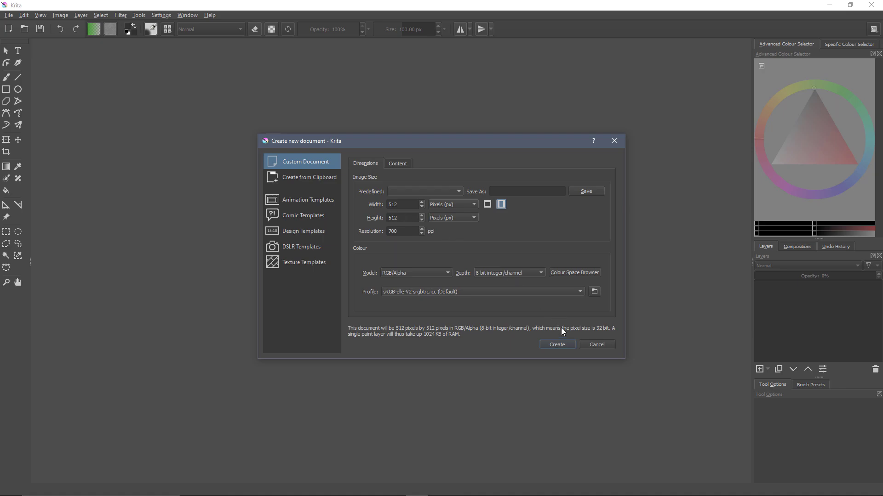
click(556, 344)
Step: Enlarge the brush to 135 px
scroll(444, 242, down, 4)
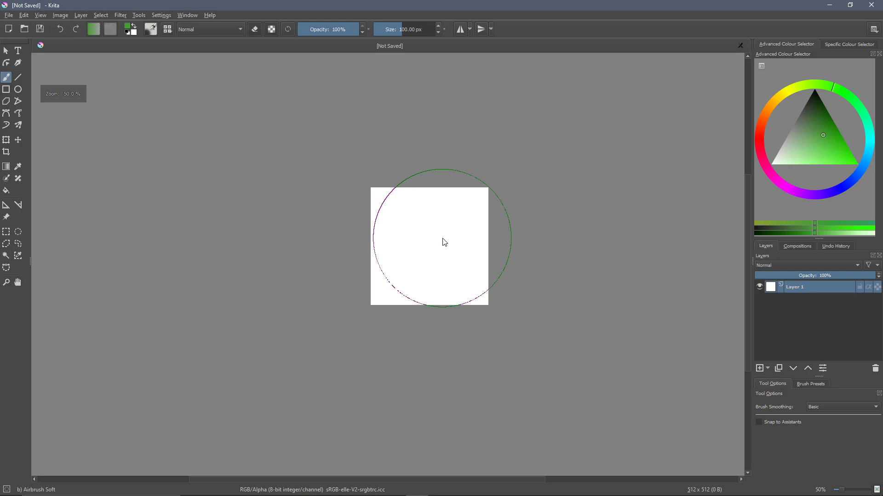
key(bracketright)
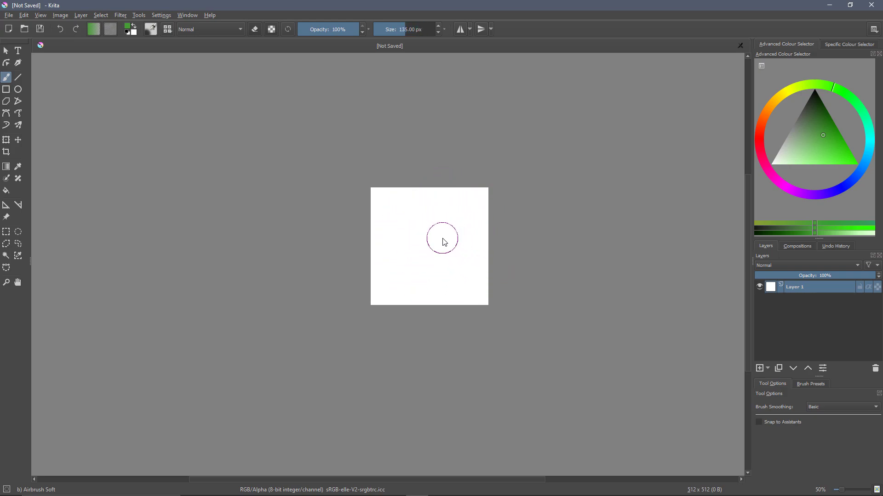
scroll(465, 225, up, 1)
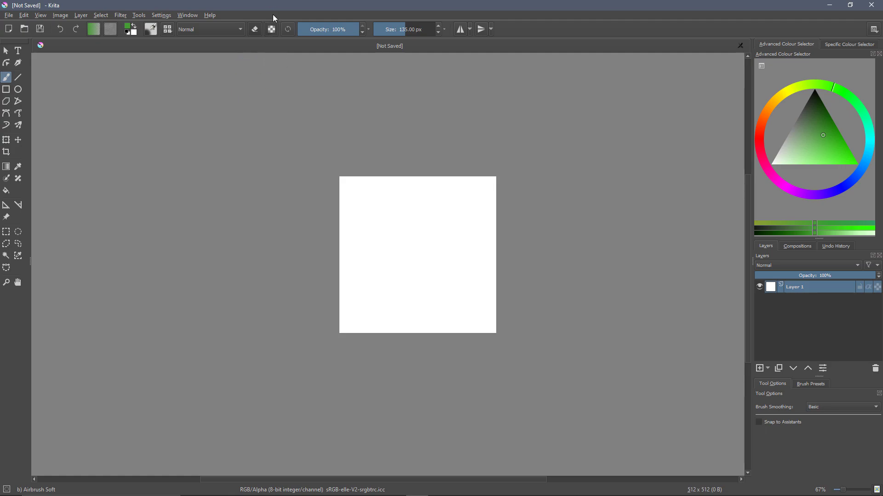
Step: Add the Grid and Guides docker from Settings > Dockers
click(144, 16)
mouse_move(161, 15)
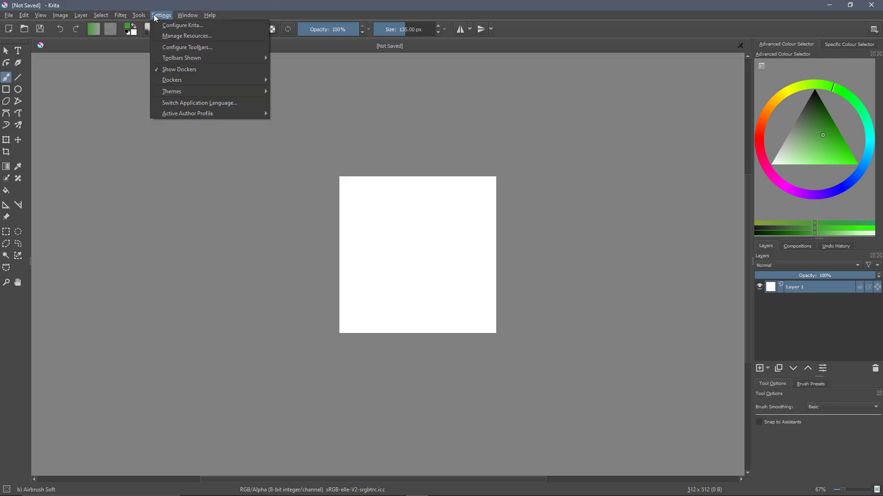
mouse_move(186, 81)
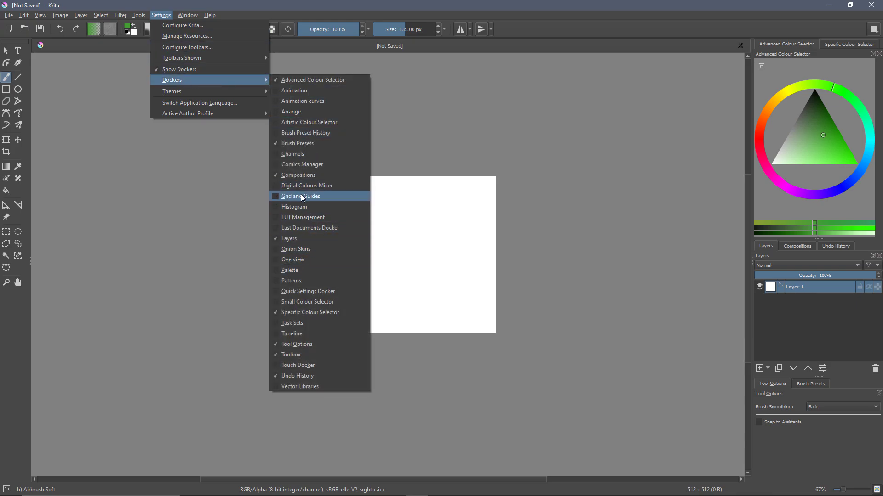
click(301, 196)
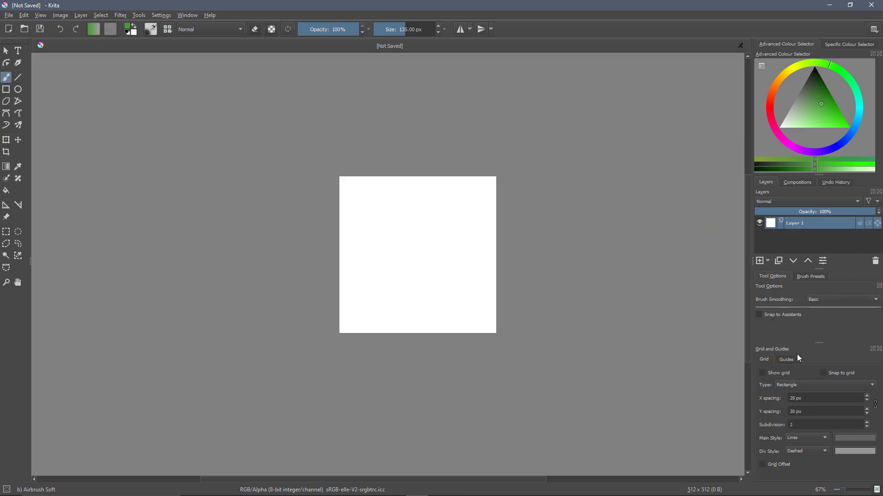
Step: Turn on the snapping grid with 128 px spacing, undoing a test dab on the canvas
click(763, 373)
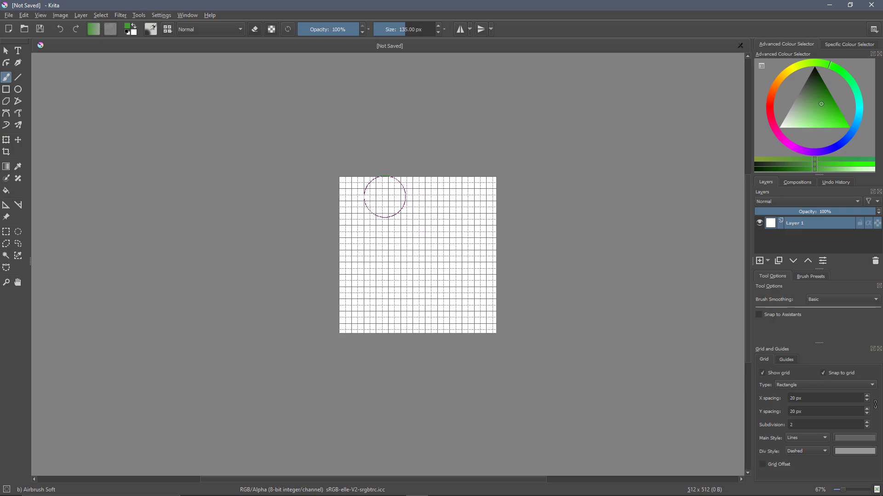
ctrl+scroll(506, 215, up, 1)
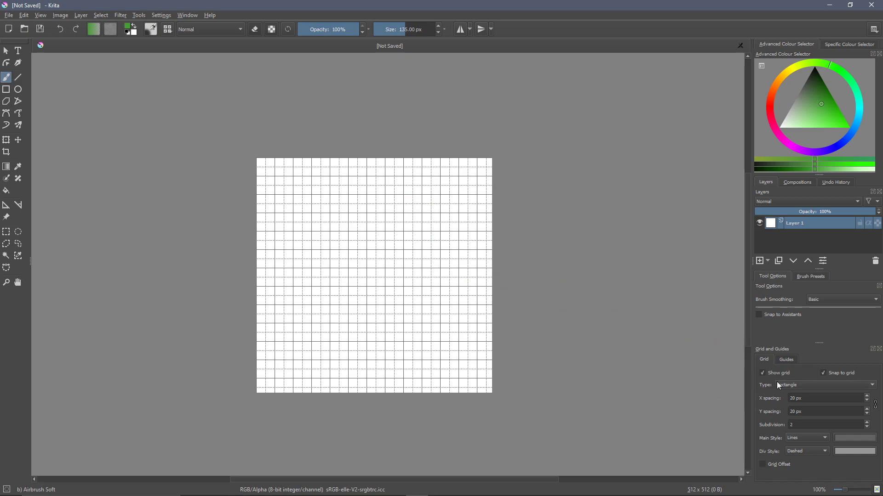
click(806, 396)
text(128)
key(Return)
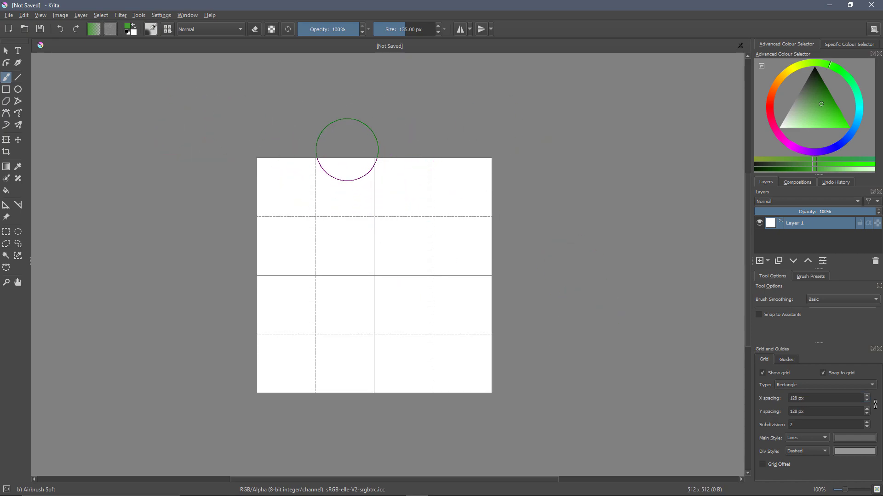
click(345, 147)
key(ctrl+z)
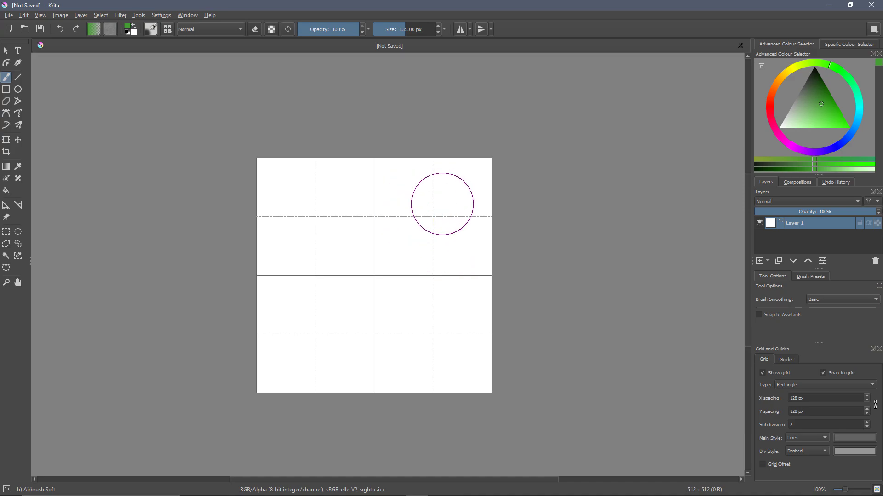
Step: Draw a rectangular selection over the top-left 128 px grid cell, ready for filling
click(7, 233)
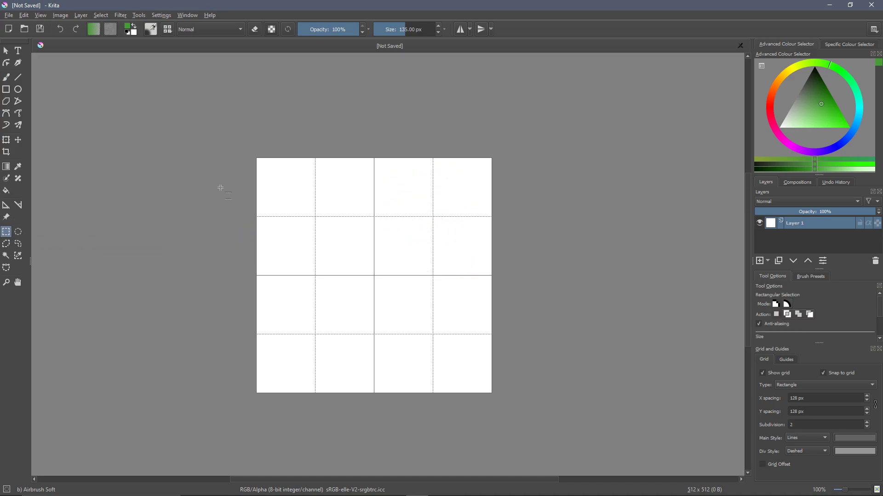
drag(226, 142, 315, 216)
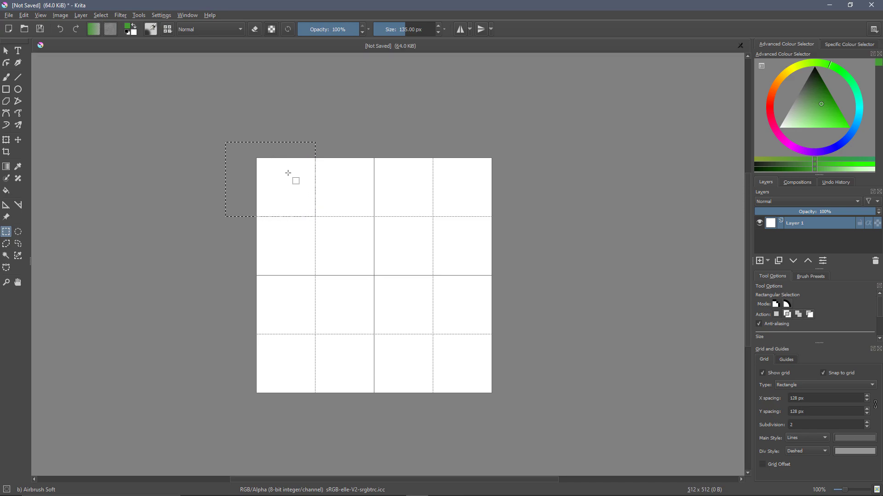
ctrl+scroll(288, 173, up, 1)
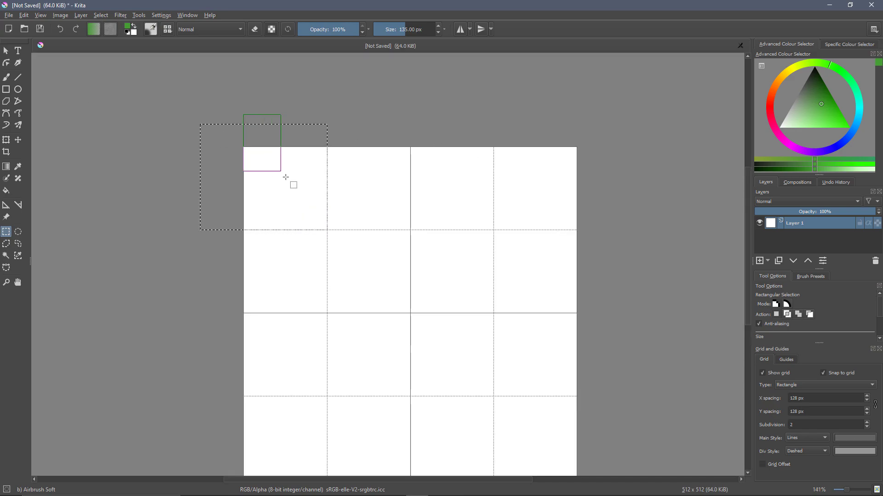
drag(285, 177, 327, 230)
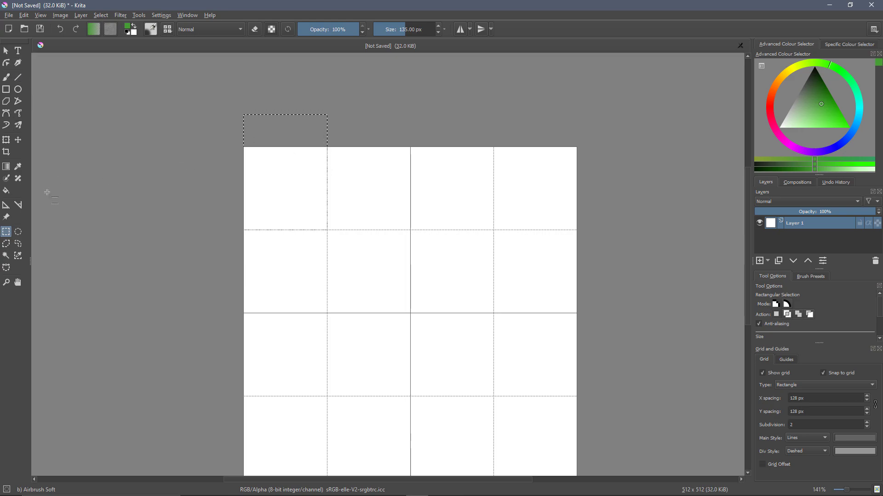
key(f)
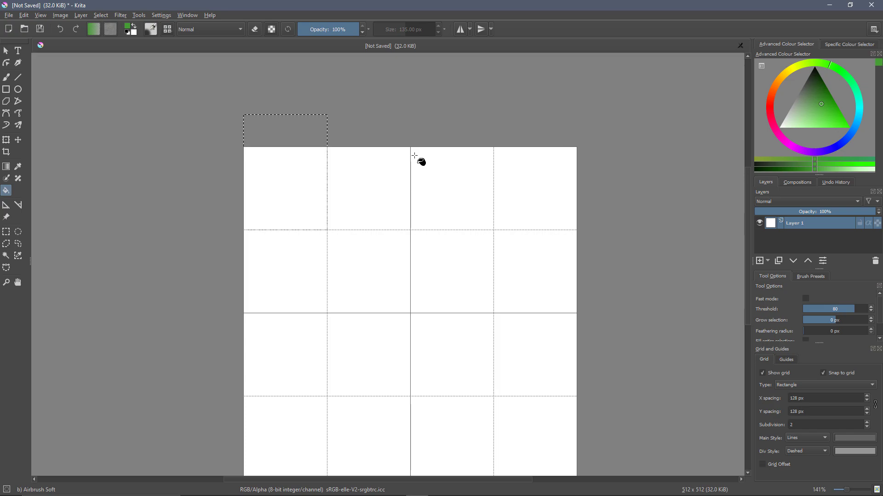
Step: Fill the top-left grid cell with brown, trying lighter and darker shades
click(770, 103)
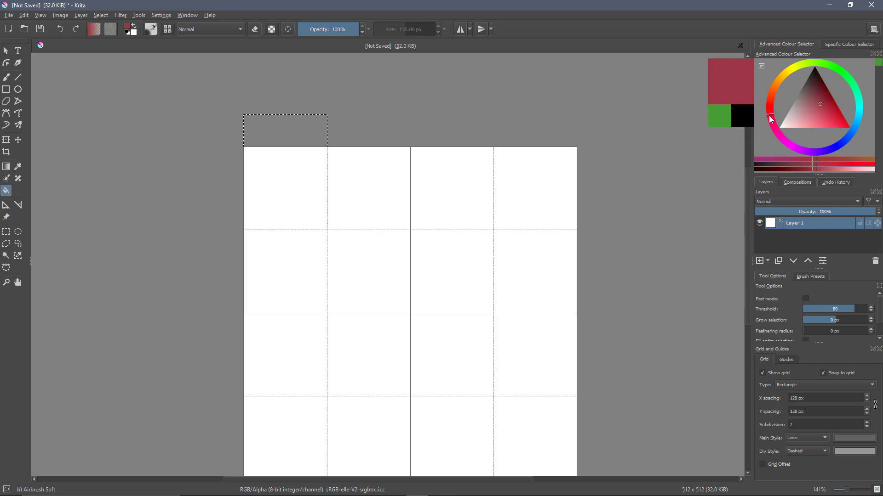
drag(800, 115, 807, 112)
click(304, 182)
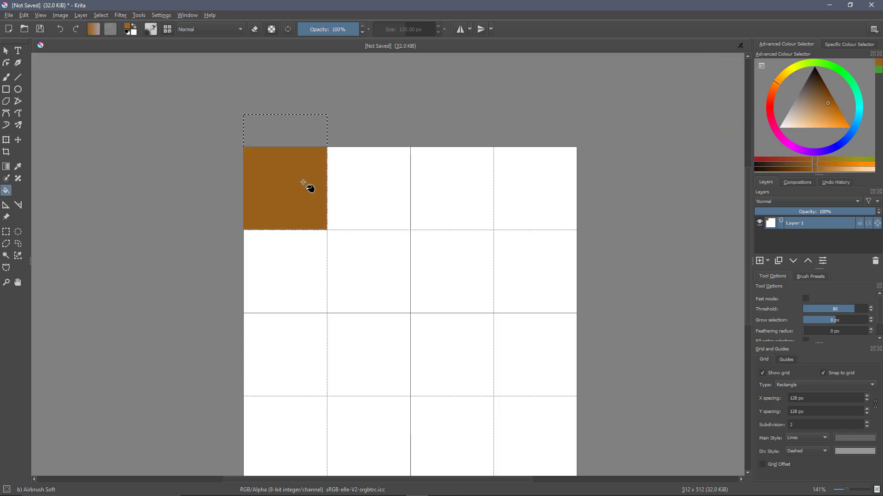
click(817, 112)
click(380, 152)
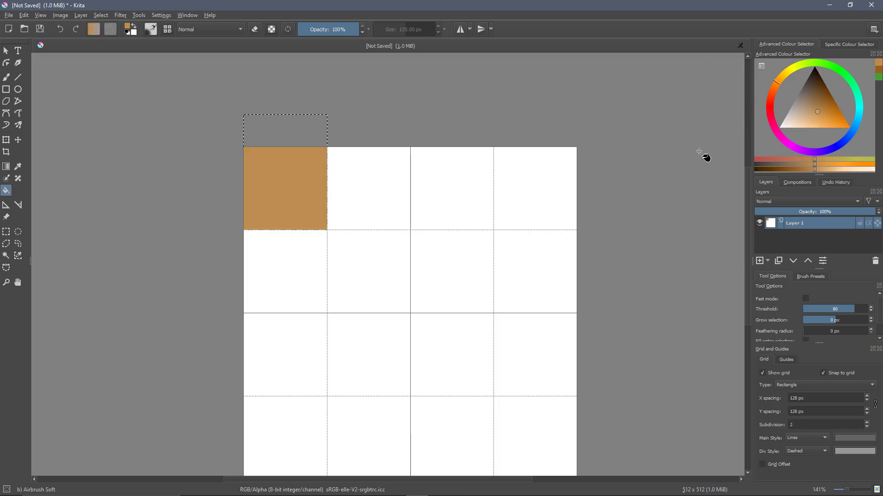
drag(824, 118, 828, 90)
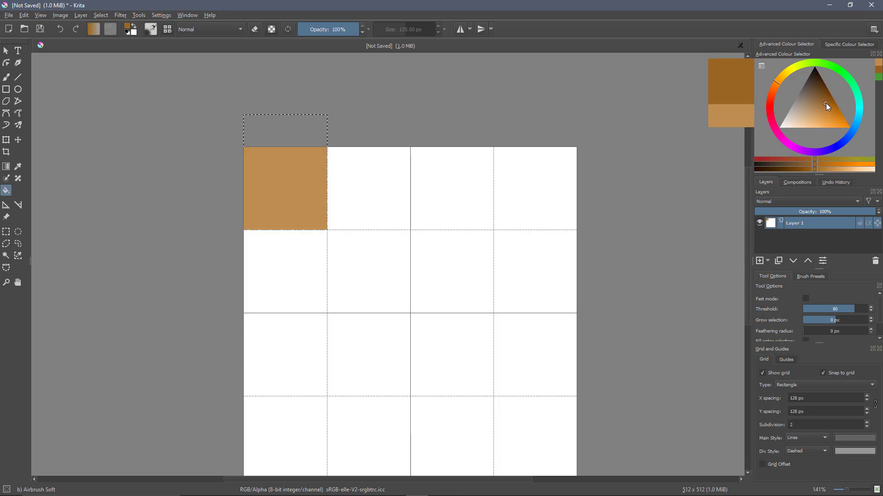
click(472, 160)
ctrl+scroll(320, 148, down, 1)
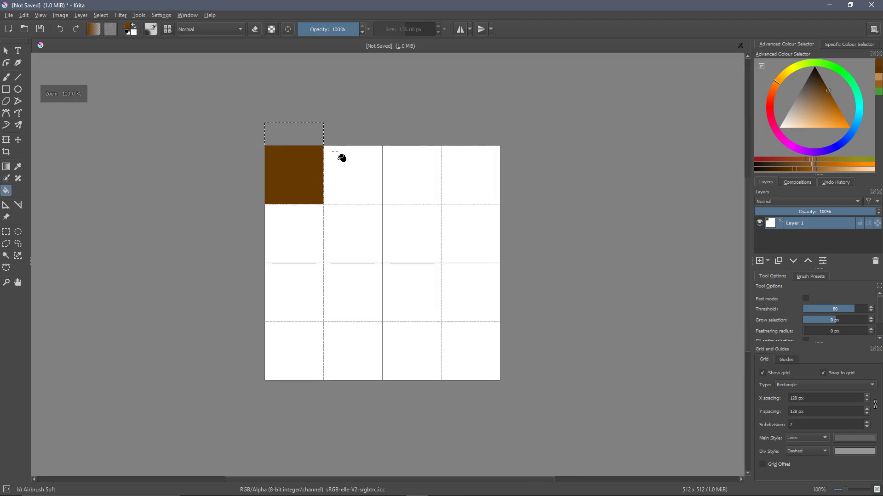
ctrl+scroll(367, 156, up, 1)
Step: Recolour the top-left cell with the dark fence colour sampled from the screenshot
click(6, 232)
drag(393, 114, 311, 226)
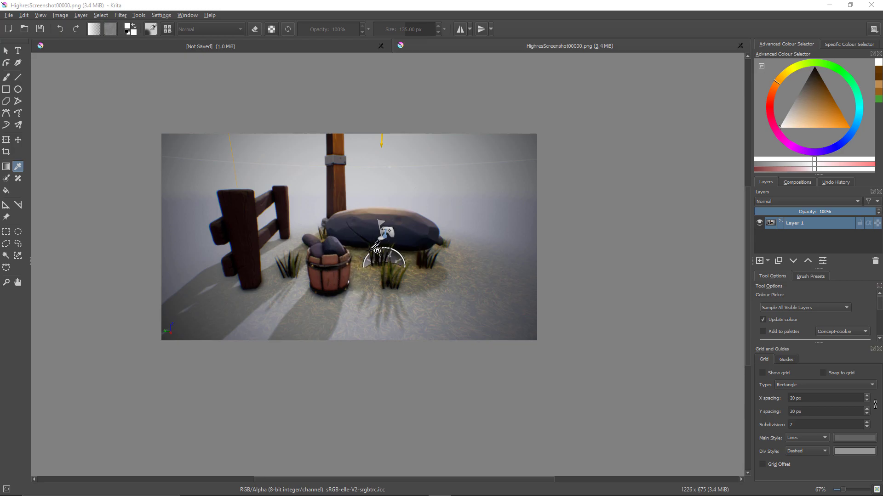
click(246, 206)
click(157, 52)
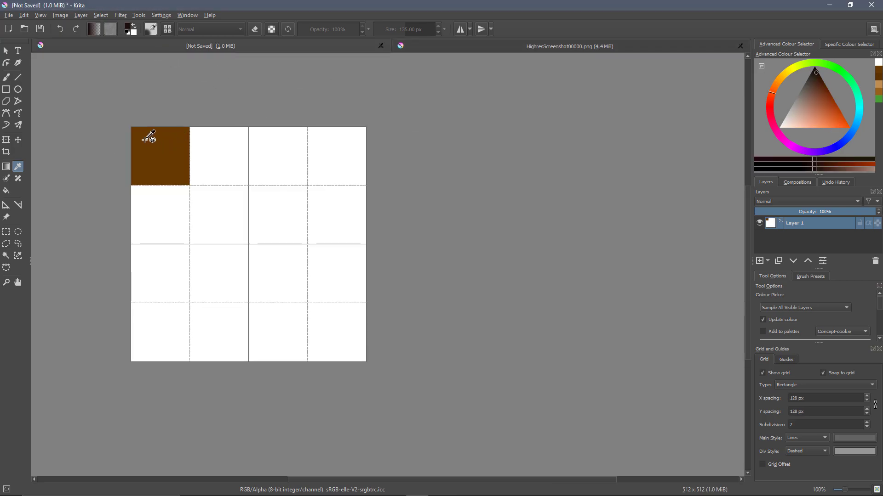
key(ctrl+r)
drag(192, 183, 198, 191)
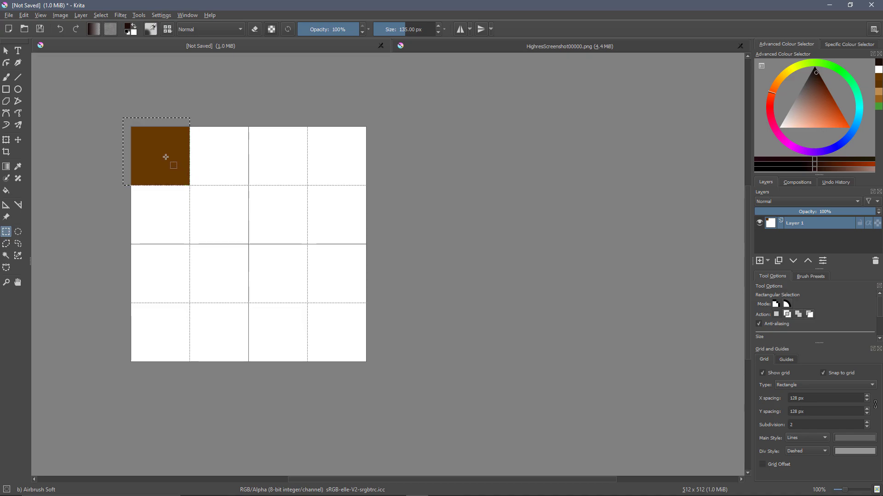
key(f)
click(186, 152)
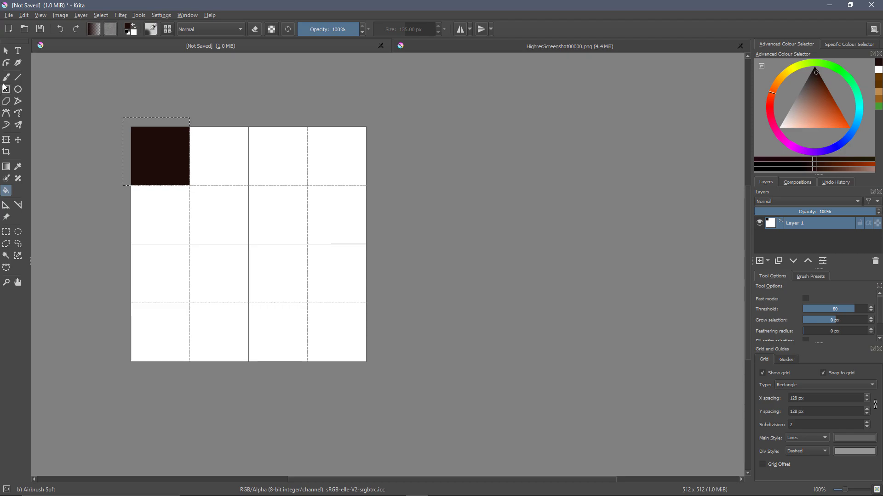
Step: Sample brown from the wooden post and fill the second top-row cell with it
click(491, 46)
key(p)
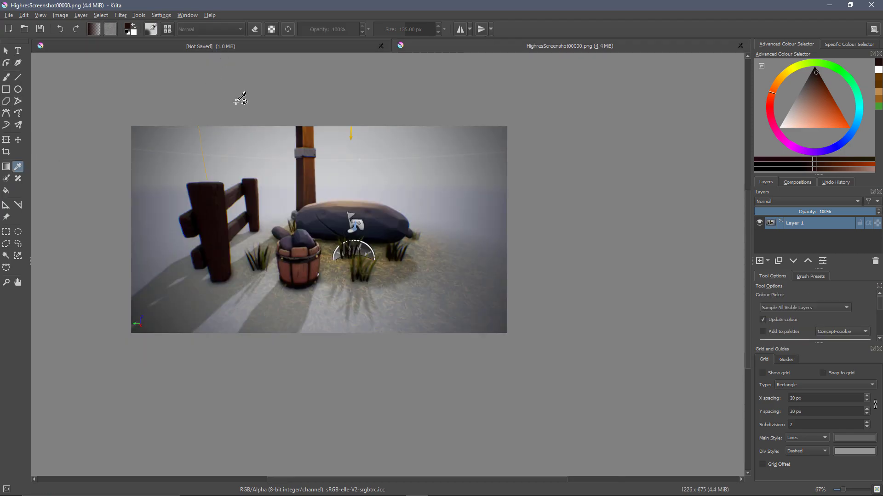
click(307, 138)
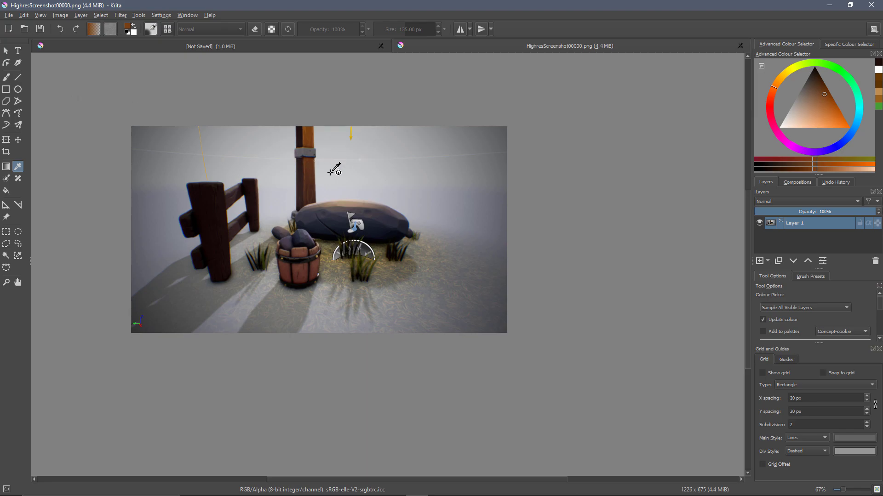
click(336, 207)
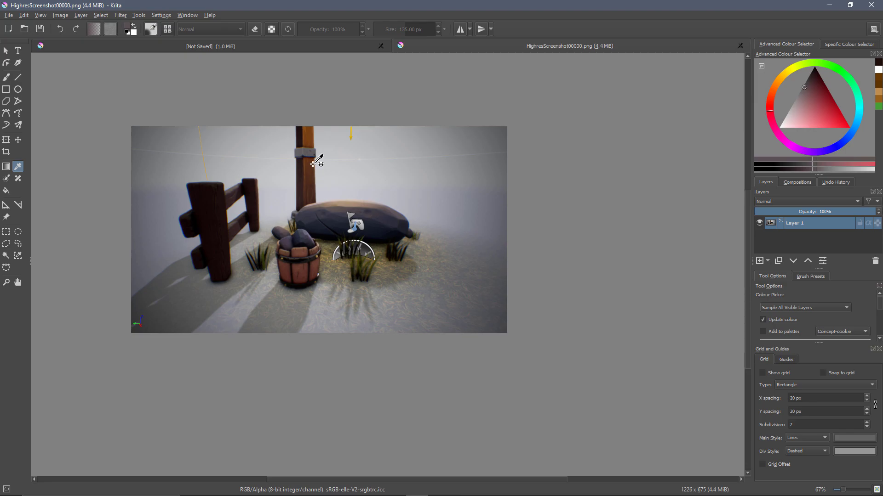
click(307, 150)
key(f)
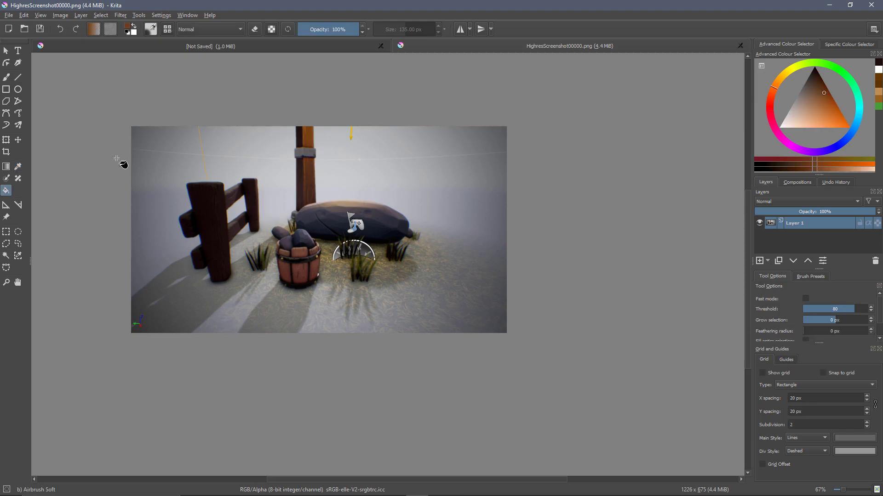
key(ctrl+r)
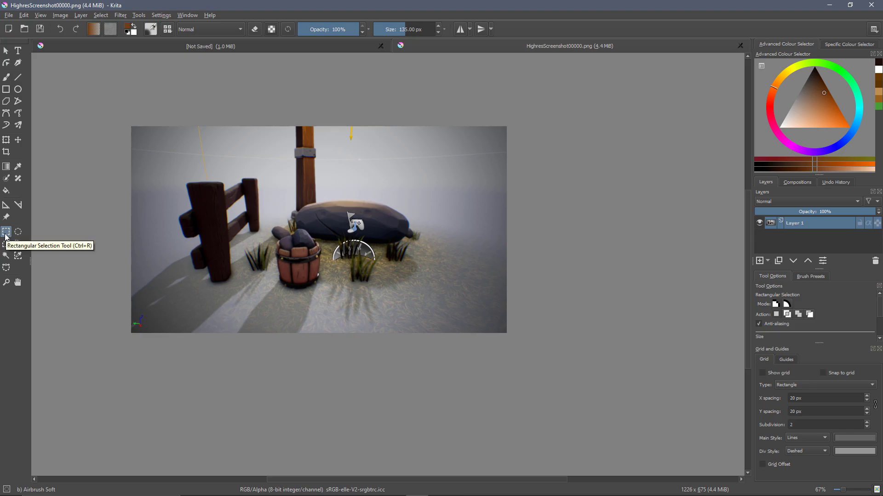
key(ctrl+Tab)
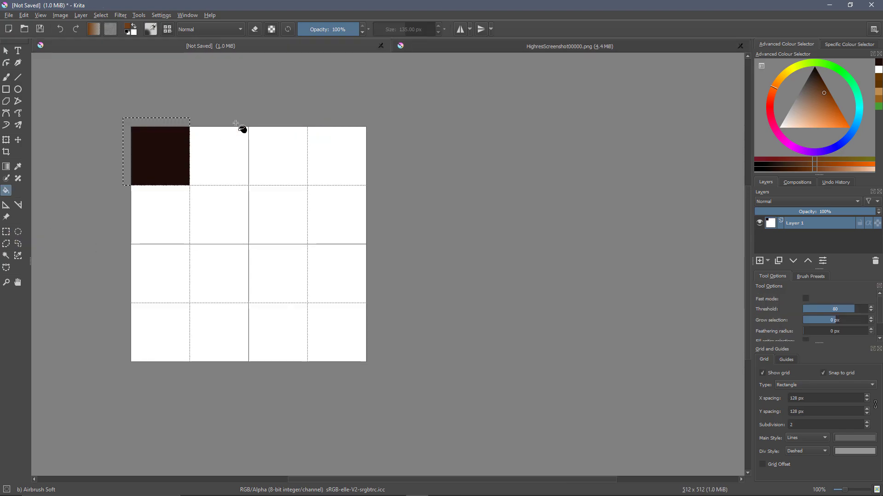
drag(251, 119, 185, 185)
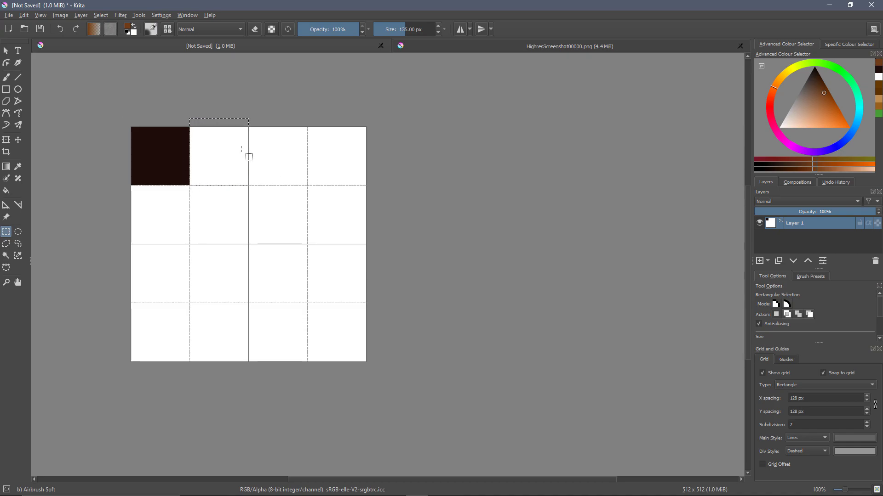
key(shift+BackSpace)
Step: Fill the third top-row cell reddish-brown, then sample a light lavender from the screenshot
click(469, 47)
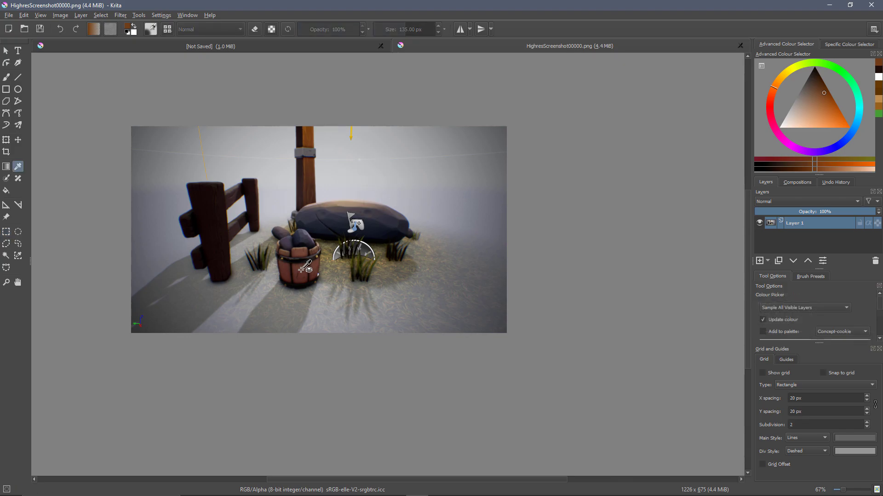
click(212, 46)
drag(191, 118, 308, 185)
key(shift+BackSpace)
key(p)
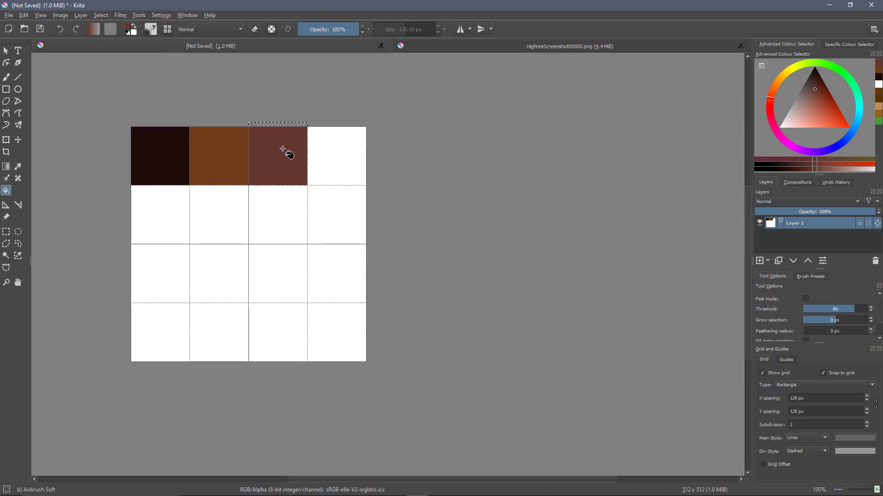
click(455, 47)
click(363, 189)
click(228, 50)
key(ctrl+r)
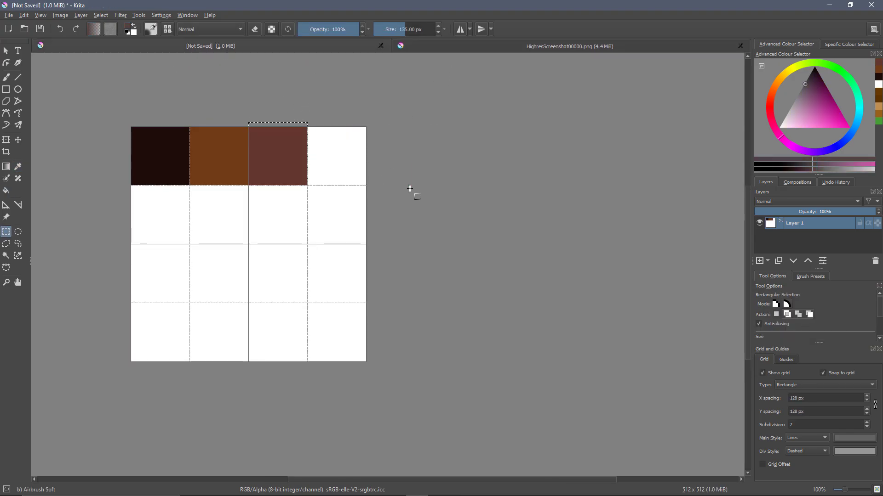
Step: Fill the fourth top-row cell lavender-grey and the first second-row cell grey
drag(408, 189, 308, 107)
key(f)
click(343, 164)
click(416, 48)
ctrl+click(380, 256)
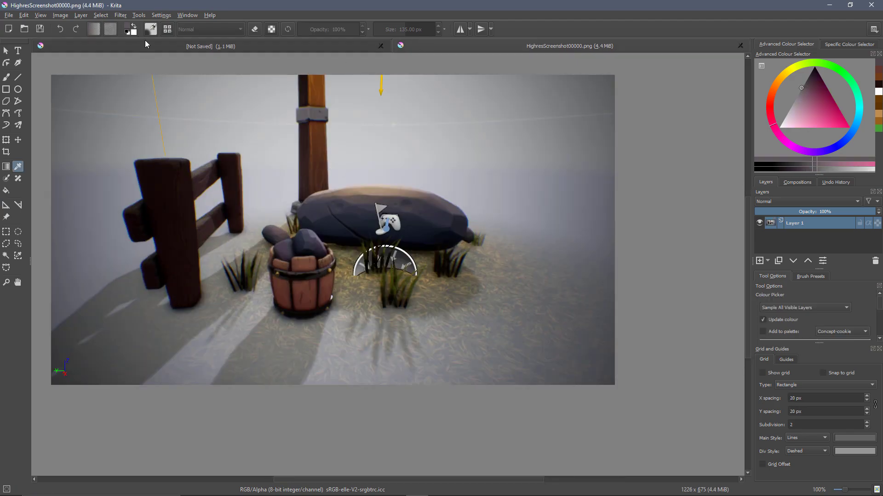
click(211, 46)
click(153, 231)
Step: Fill the second cell of row two with dark brown
ctrl+scroll(122, 204, up, 3)
key(ctrl+r)
ctrl+scroll(325, 113, up, 1)
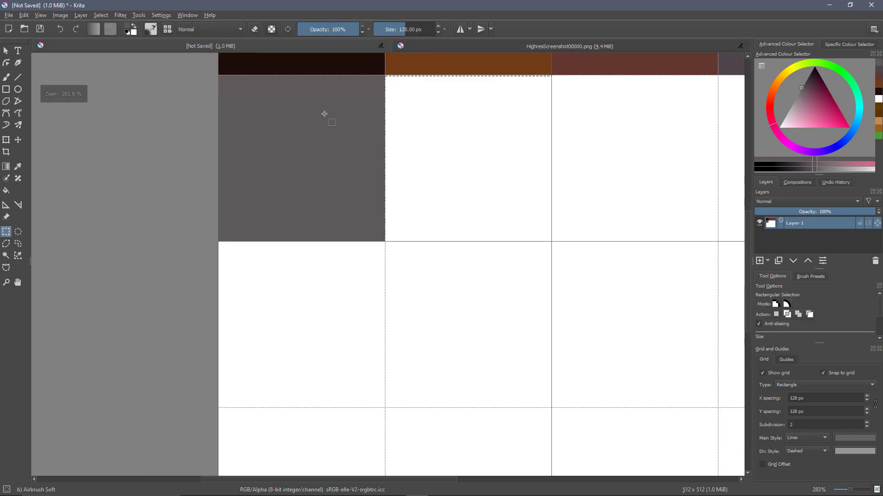
click(570, 46)
ctrl+scroll(368, 230, up, 3)
click(211, 46)
key(shift+BackSpace)
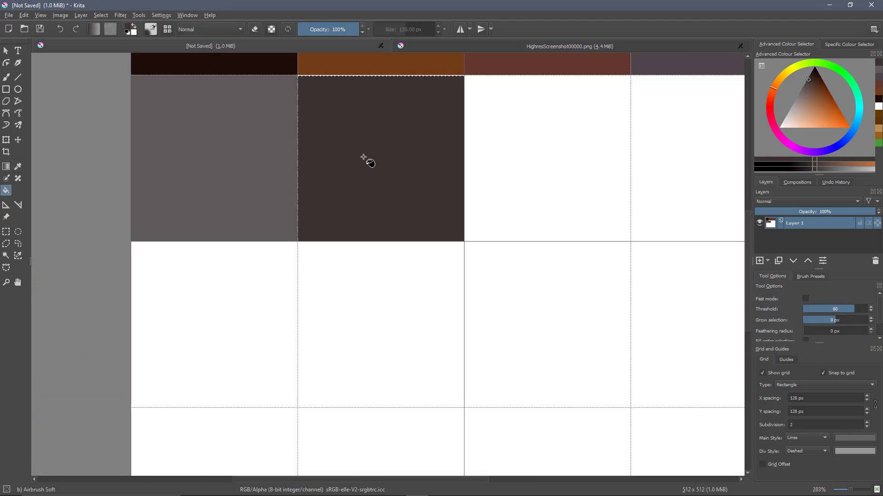
ctrl+scroll(630, 230, up, 2)
Step: Sample tan from the barrel and fill the third cell of row two with it
drag(295, 92, 634, 429)
click(570, 46)
click(326, 268)
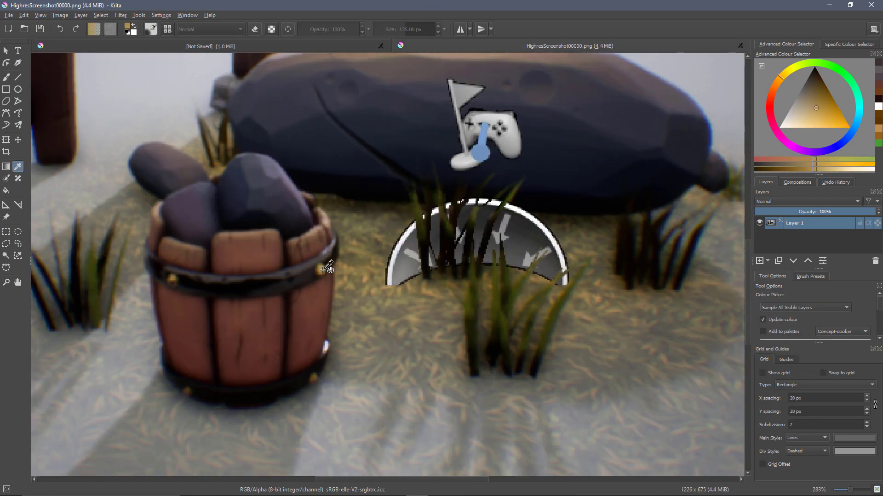
key(ctrl+Tab)
key(ctrl+r)
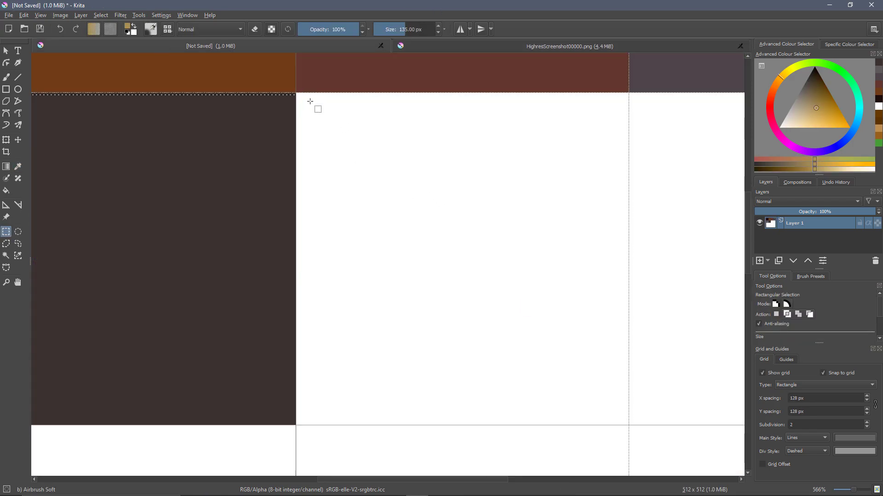
drag(313, 101, 632, 428)
key(f)
click(520, 305)
ctrl+scroll(519, 305, down, 4)
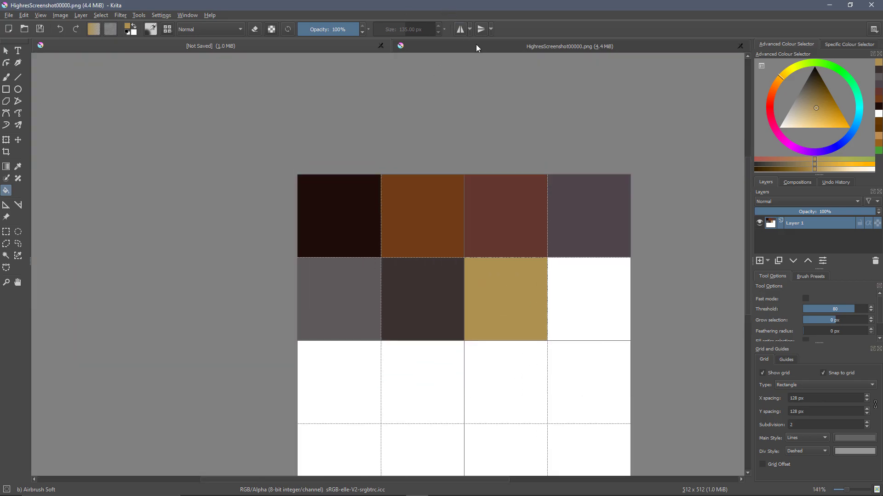
click(475, 46)
ctrl+scroll(361, 172, down, 3)
key(p)
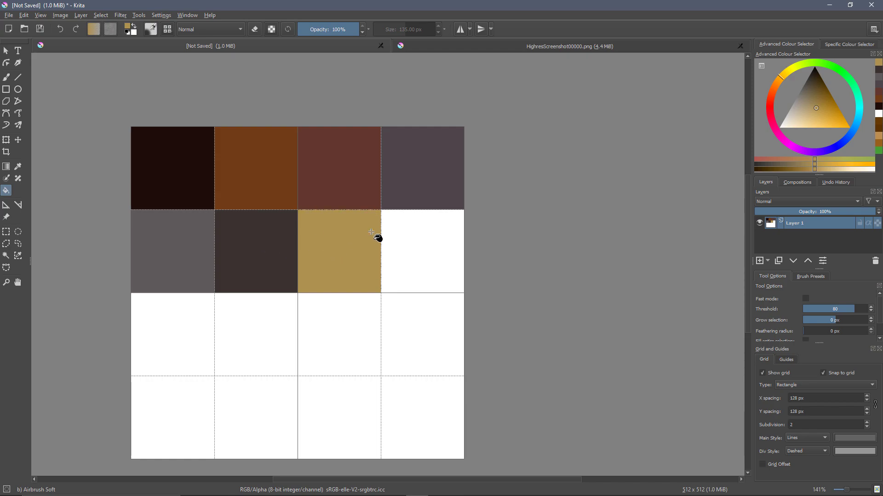
scroll(399, 230, down, 3)
scroll(402, 230, up, 1)
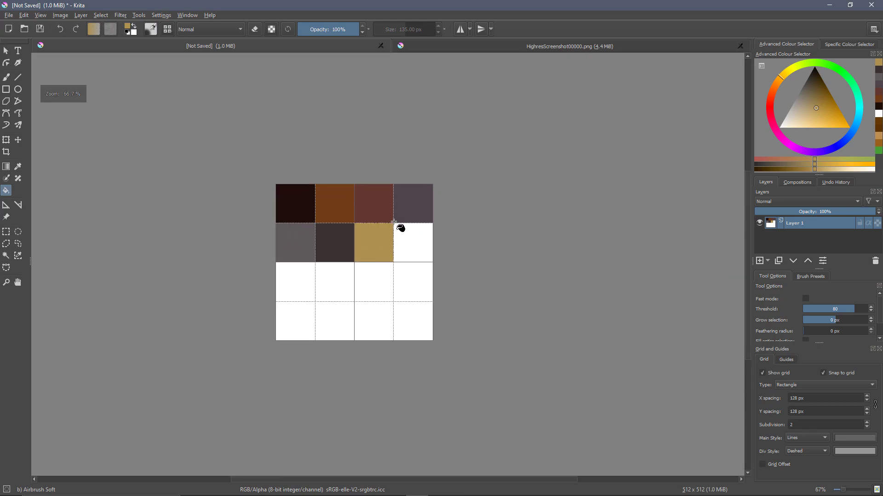
scroll(396, 227, up, 1)
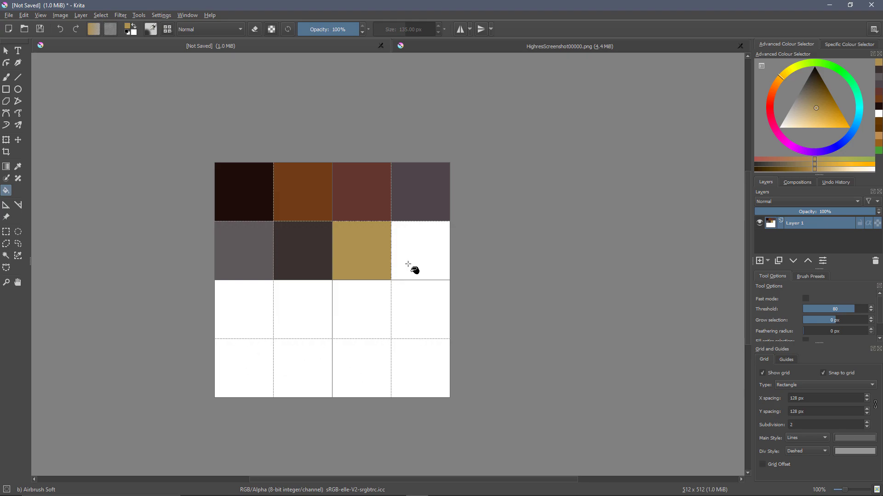
scroll(408, 265, up, 1)
scroll(410, 221, up, 2)
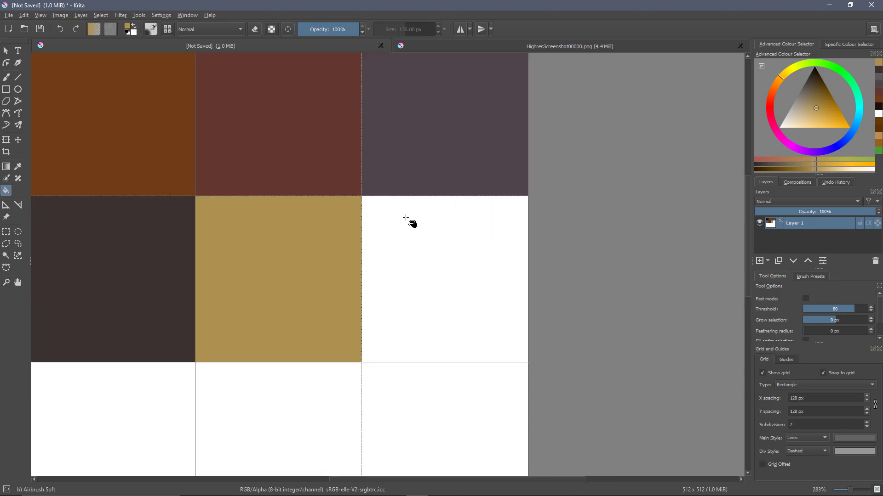
scroll(423, 258, down, 2)
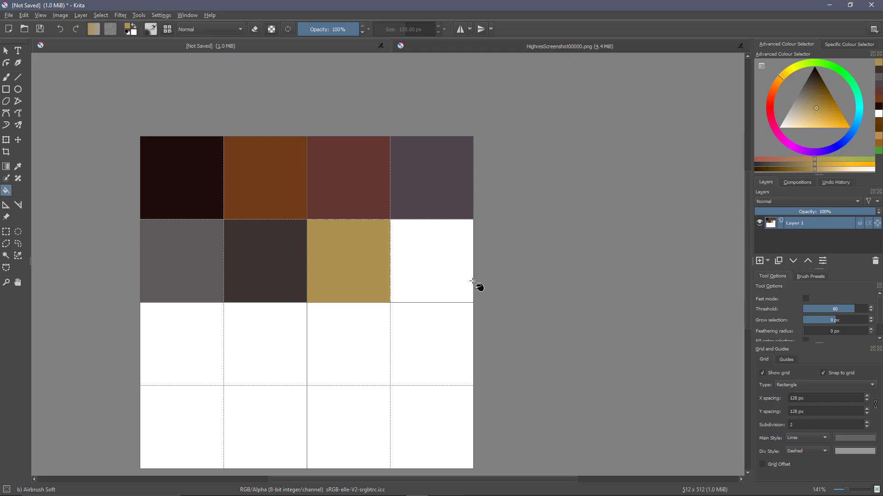
scroll(562, 184, down, 1)
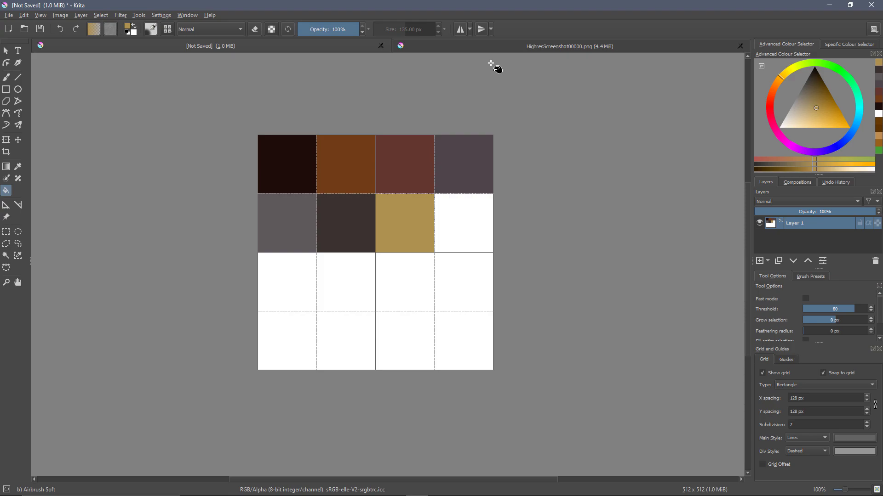
Step: Save the grid texture as PNG image T_Grid.png, accepting the default PNG options
key(ctrl+s)
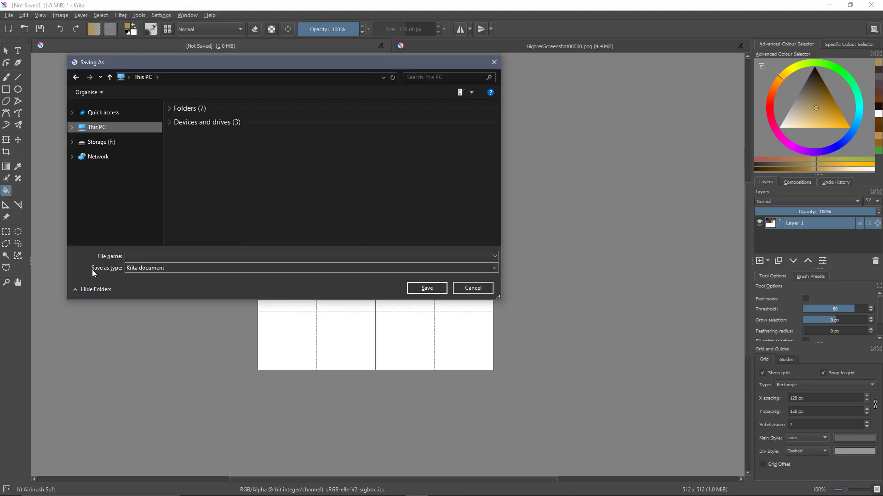
click(133, 270)
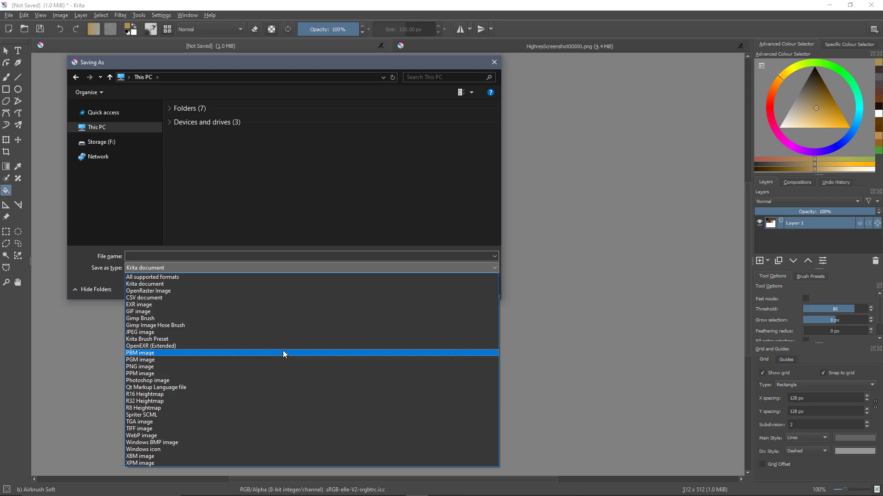
click(222, 366)
click(170, 256)
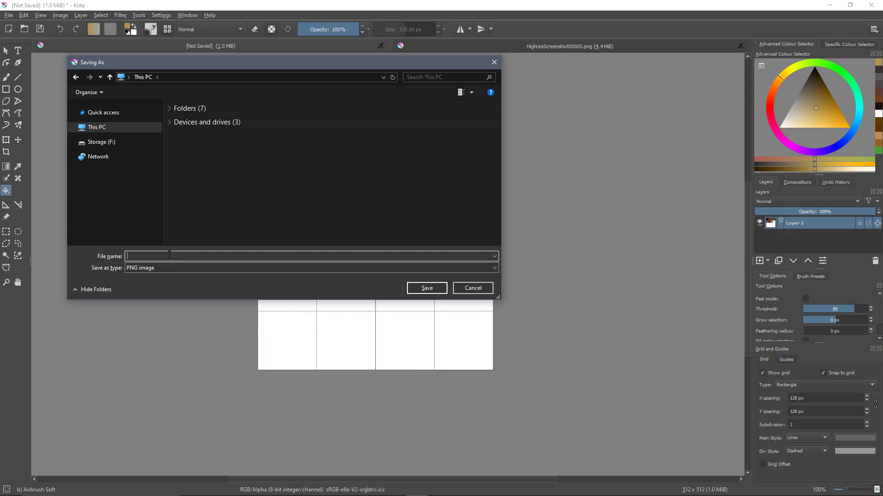
text(T_Grid)
key(Return)
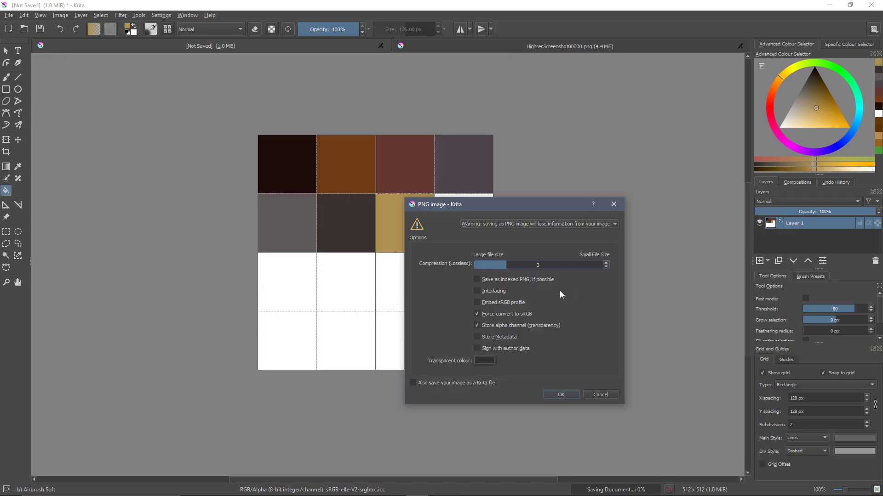
click(554, 393)
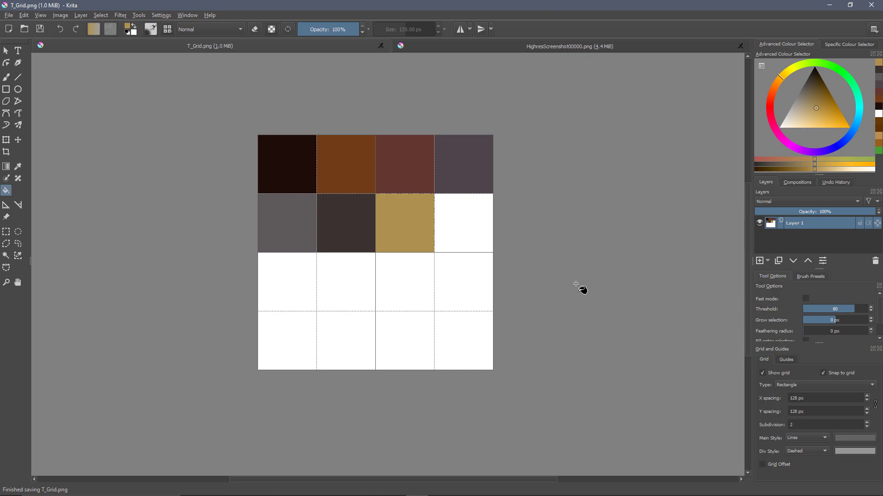